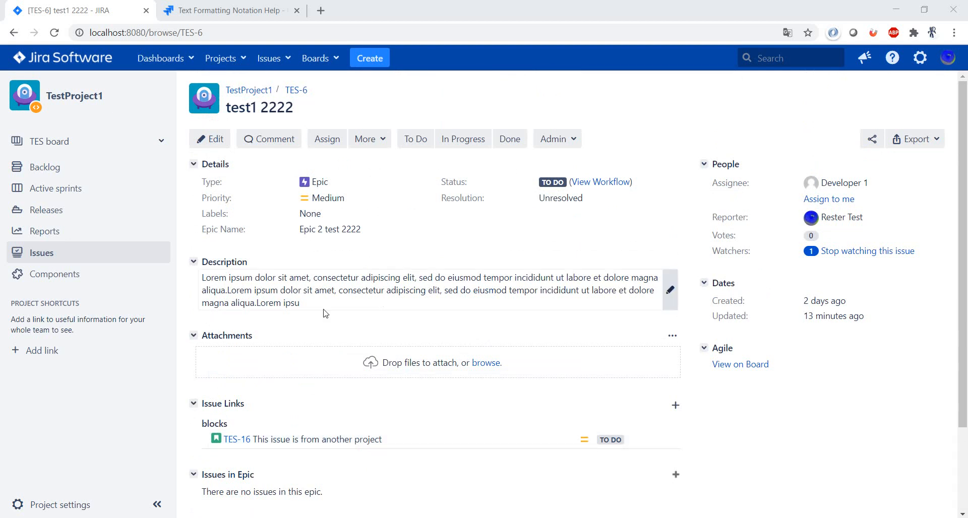
# Open the issue description for editing and toggle its formatting toolbar, leaving the toolbar expanded
pyautogui.click(670, 291)
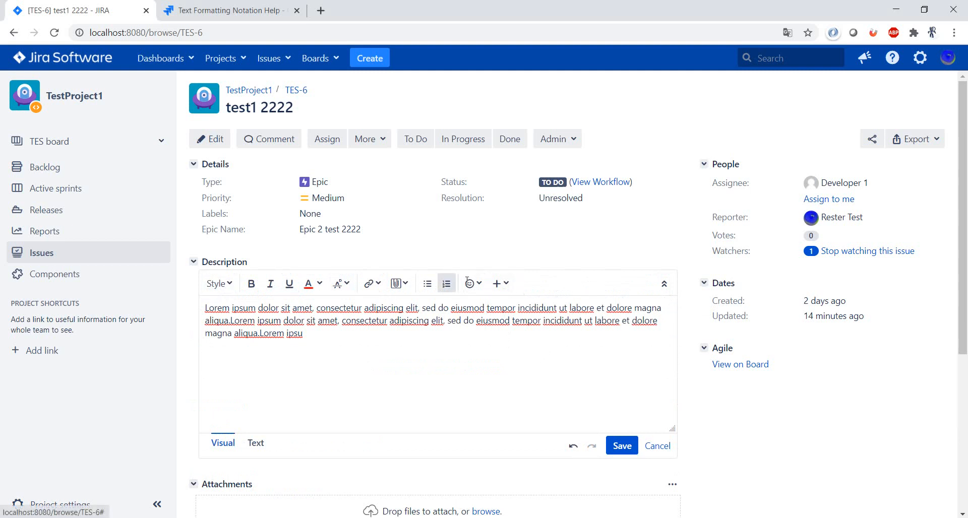
pyautogui.click(665, 284)
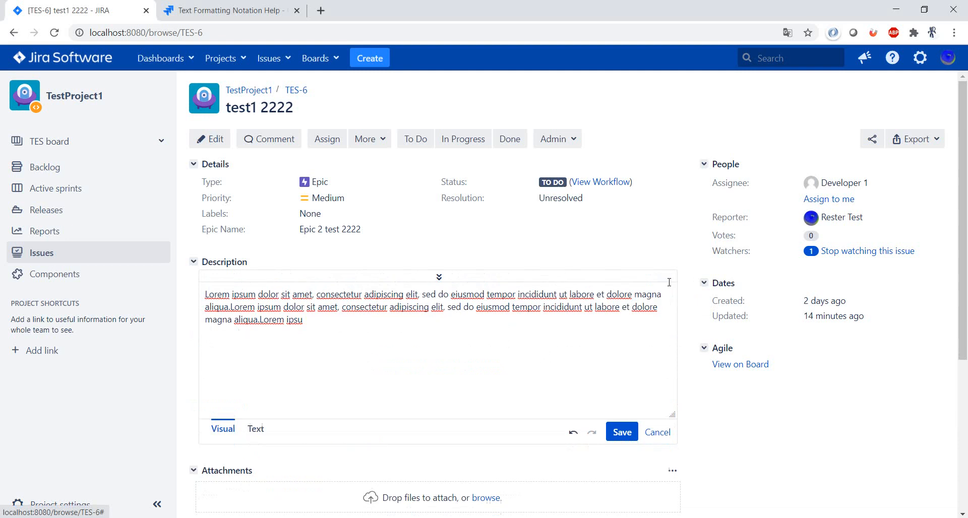
pyautogui.click(439, 277)
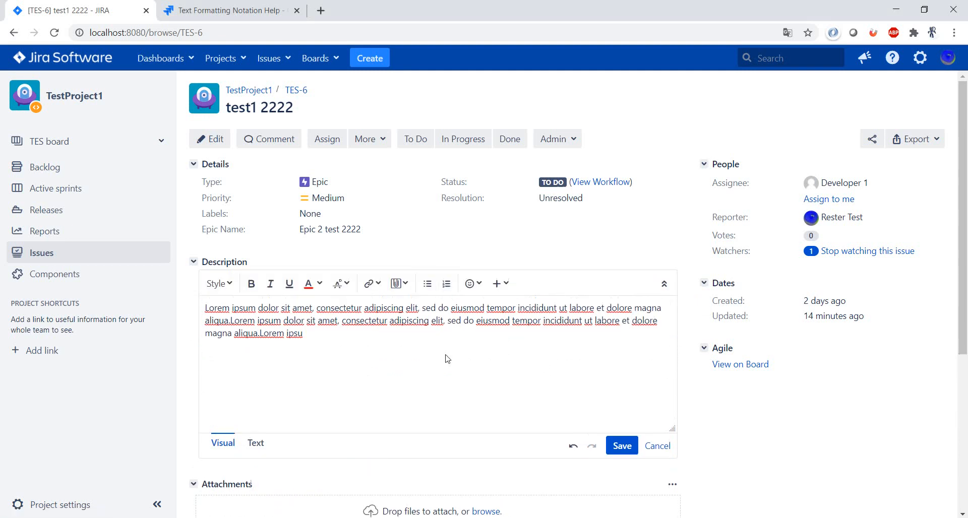
pyautogui.click(664, 284)
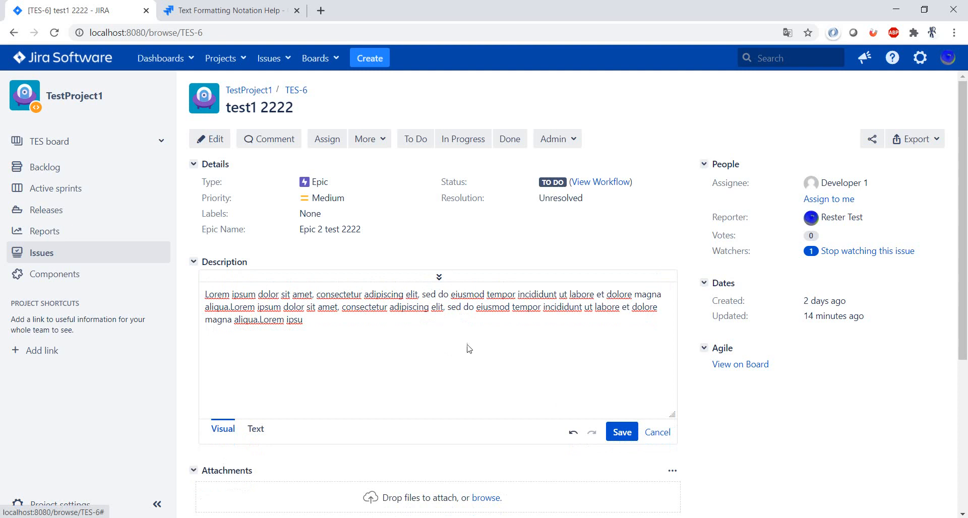
pyautogui.click(439, 277)
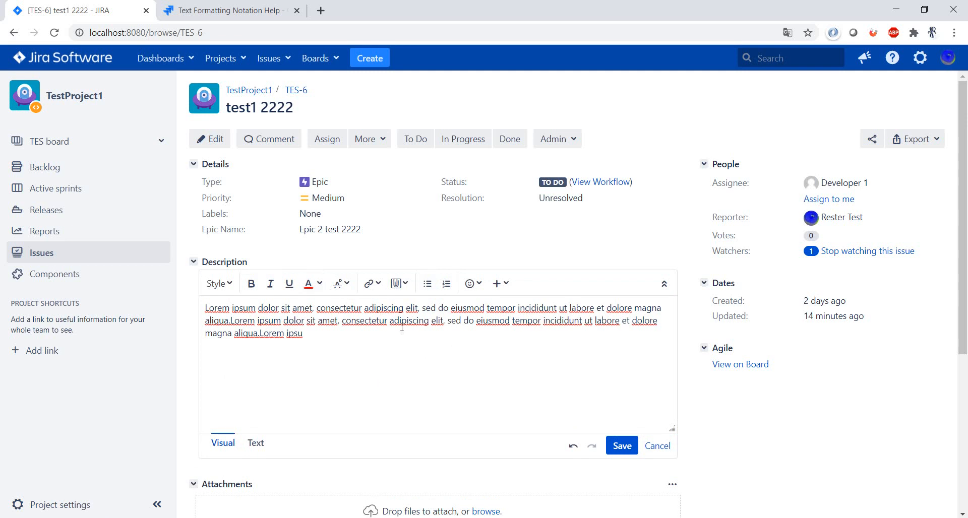
# Split "Lorem ipsum dolor sit amet," onto its own line above the remaining description text and style it as Heading 3
pyautogui.click(317, 307)
pyautogui.press('Return')
pyautogui.press('Return')
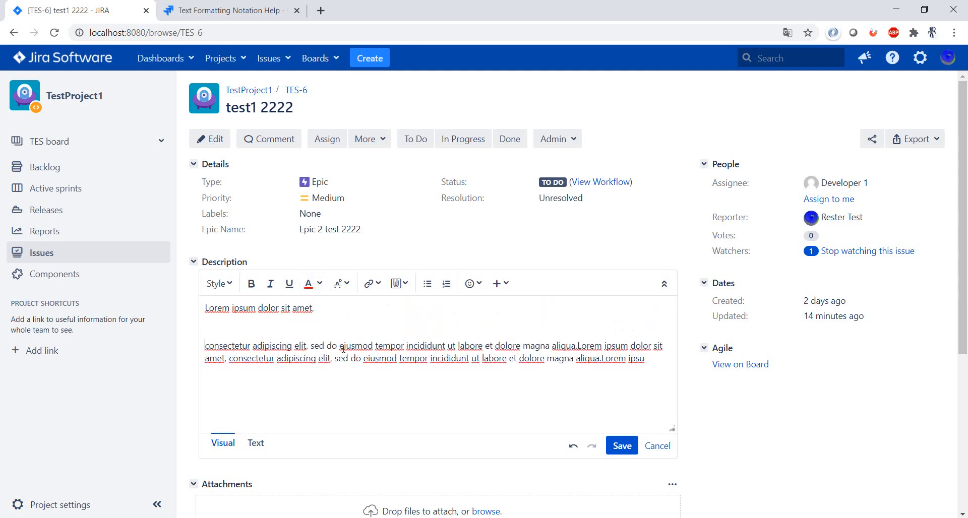
pyautogui.moveTo(328, 313); pyautogui.dragTo(203, 307)
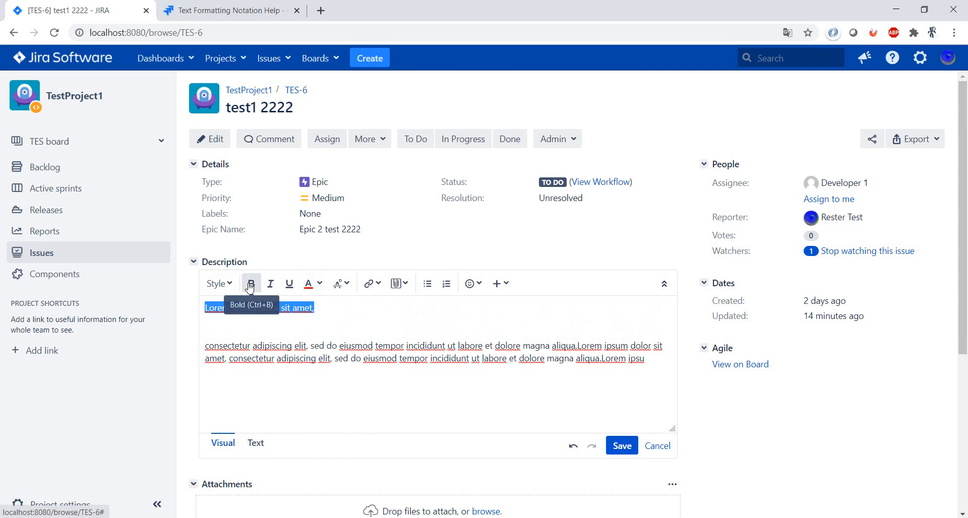
pyautogui.click(219, 283)
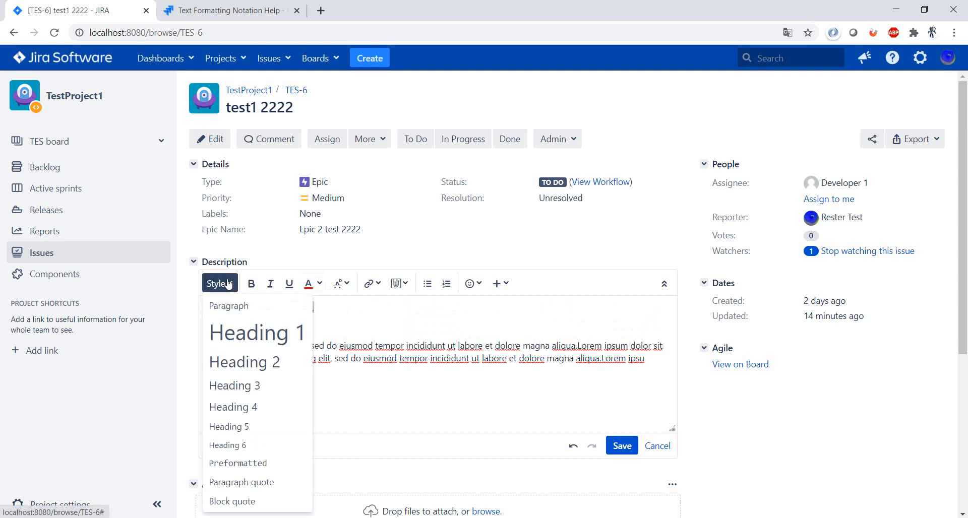
pyautogui.click(253, 389)
# Make the remaining description paragraph bold and underlined, and save the description
pyautogui.click(354, 342)
pyautogui.moveTo(206, 346); pyautogui.dragTo(701, 382)
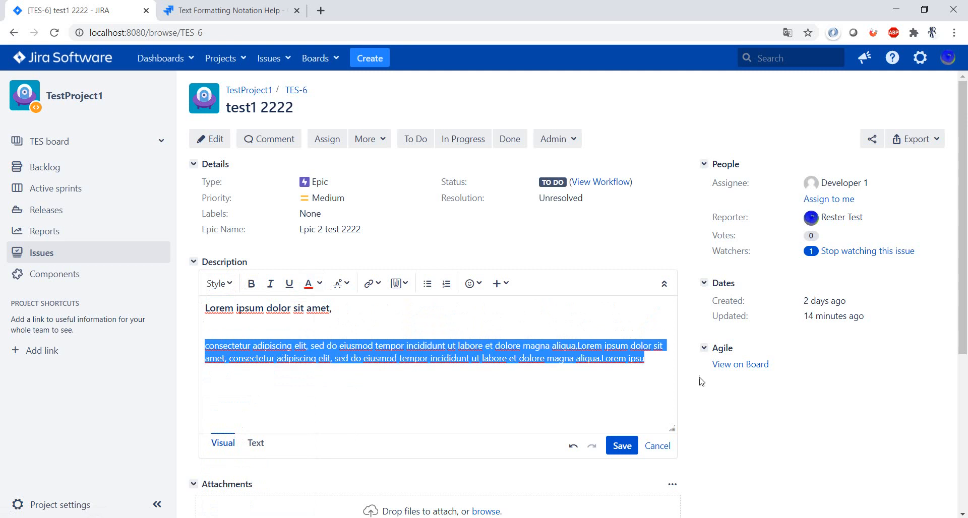
pyautogui.click(257, 290)
pyautogui.click(289, 284)
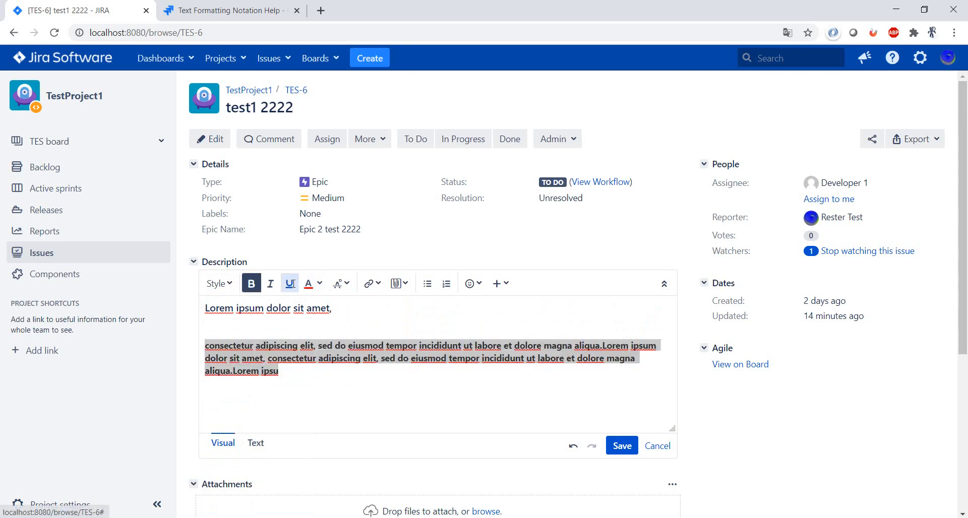
pyautogui.click(622, 446)
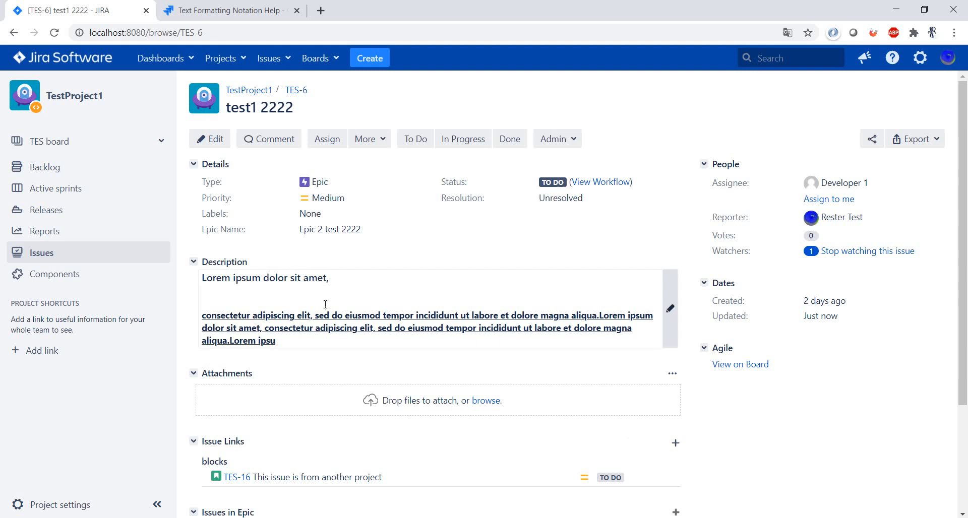
# Reopen the description in text mode and compare its markup with the Text Formatting Notation Help page
pyautogui.click(674, 308)
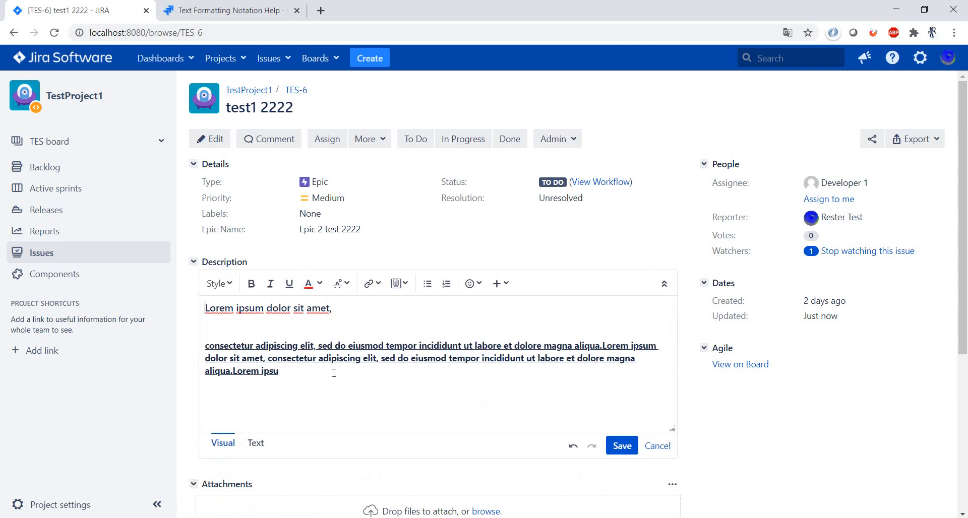
pyautogui.click(333, 373)
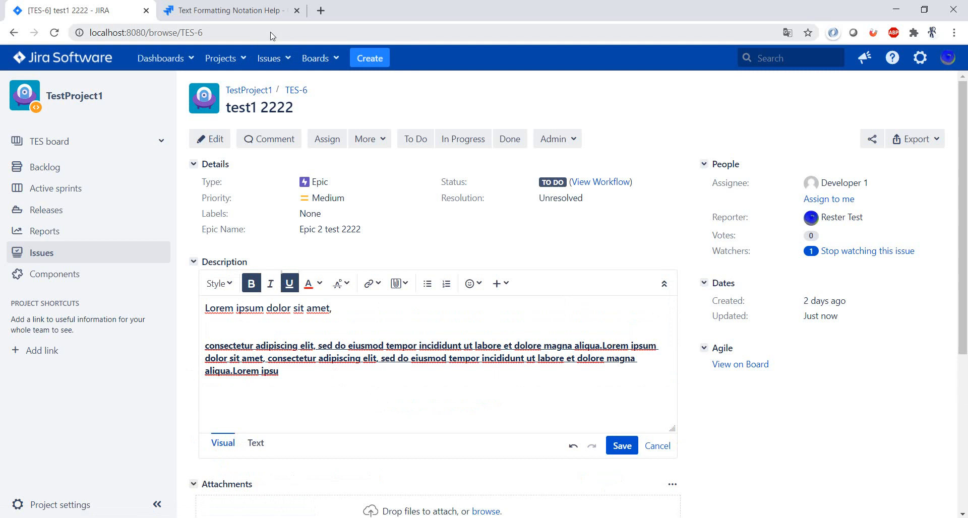
pyautogui.click(257, 11)
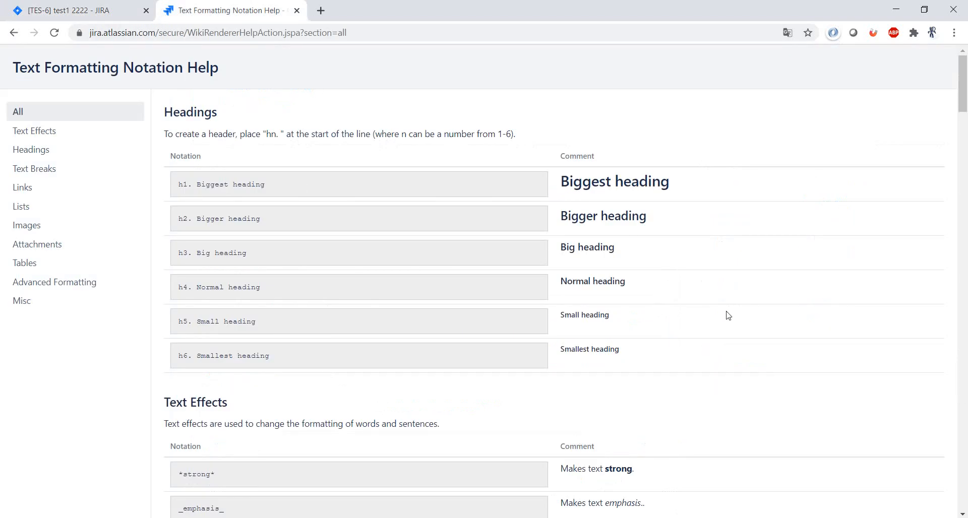
pyautogui.click(93, 11)
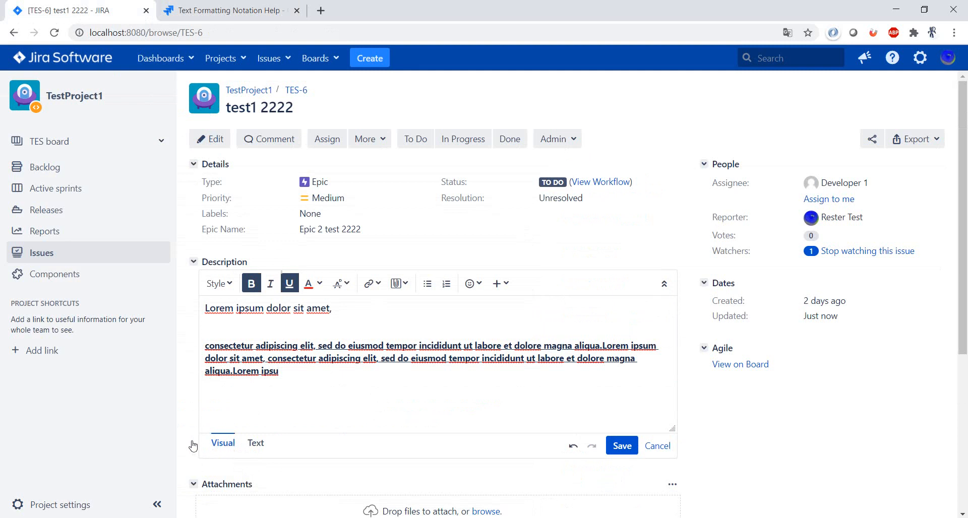
pyautogui.click(256, 443)
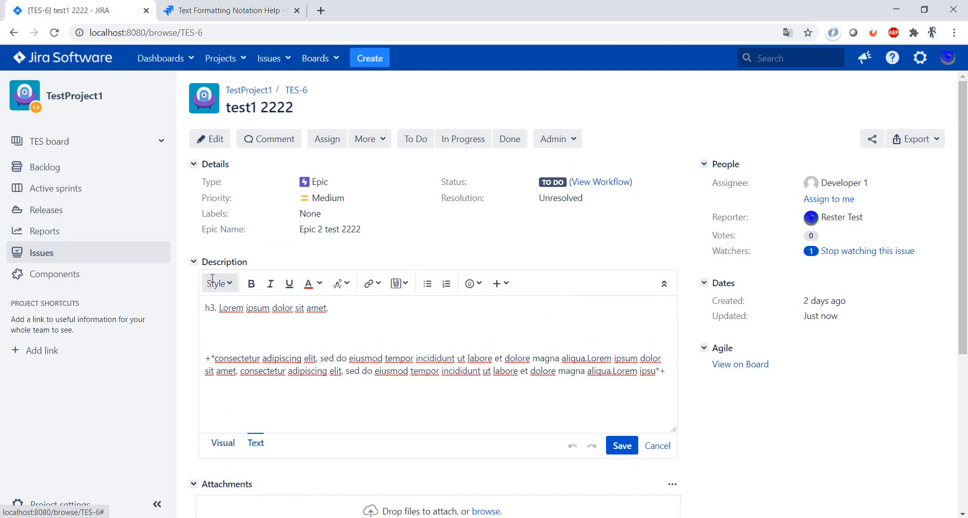
pyautogui.tripleClick(295, 313)
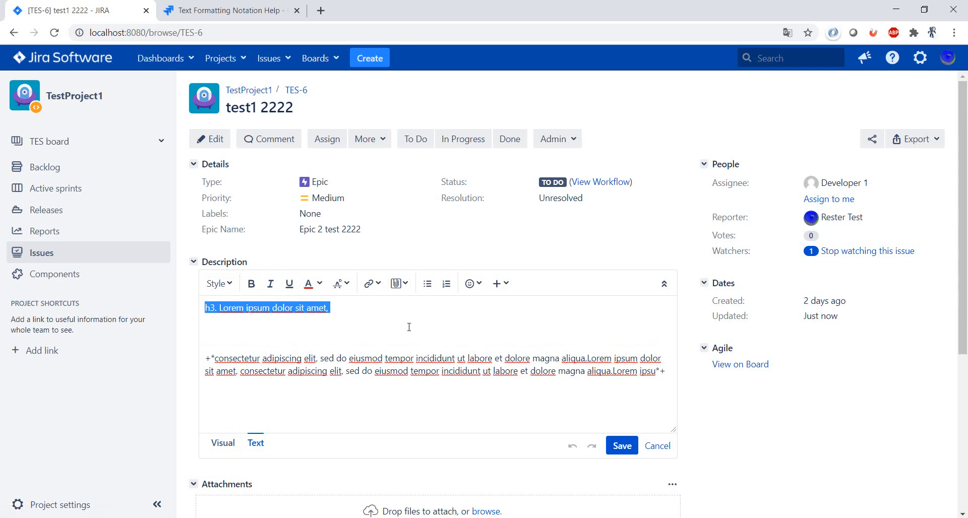
pyautogui.click(209, 320)
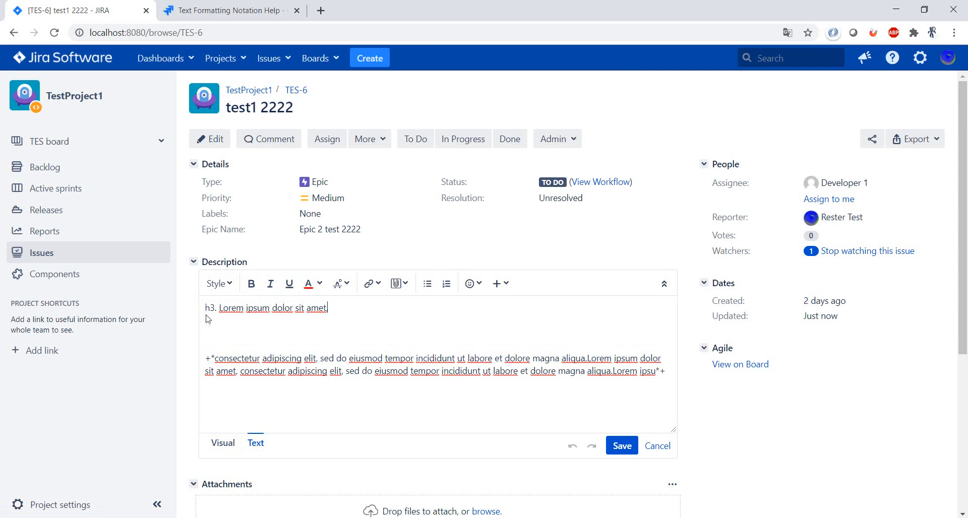
# Add a line "Test 1" below the last paragraph of the description markup and preview it in visual mode
pyautogui.click(670, 373)
pyautogui.write('Test 1')
pyautogui.click(223, 442)
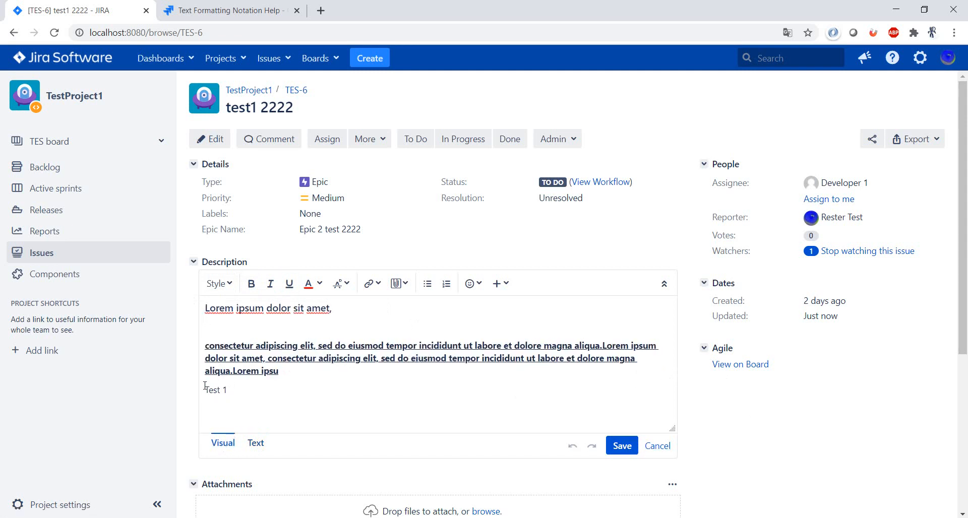
# Look up the text effects notation, mark the "Test 1" line as a citation with ?? on both sides, and preview it
pyautogui.click(257, 443)
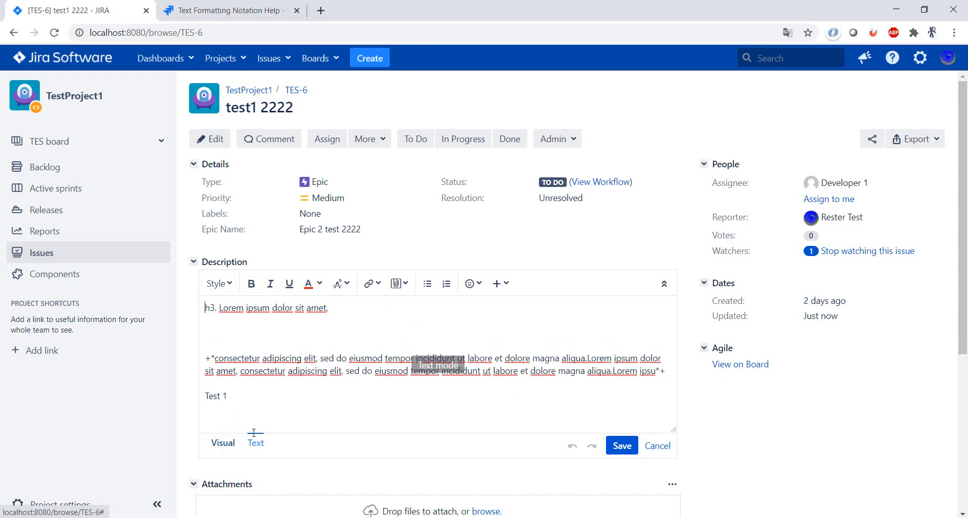
pyautogui.click(276, 7)
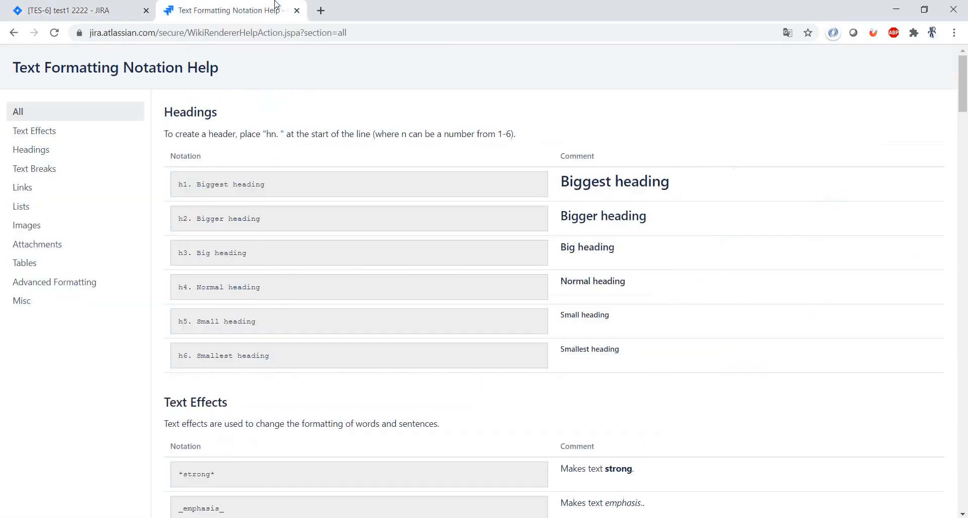
pyautogui.scroll(-4, 595, 363)
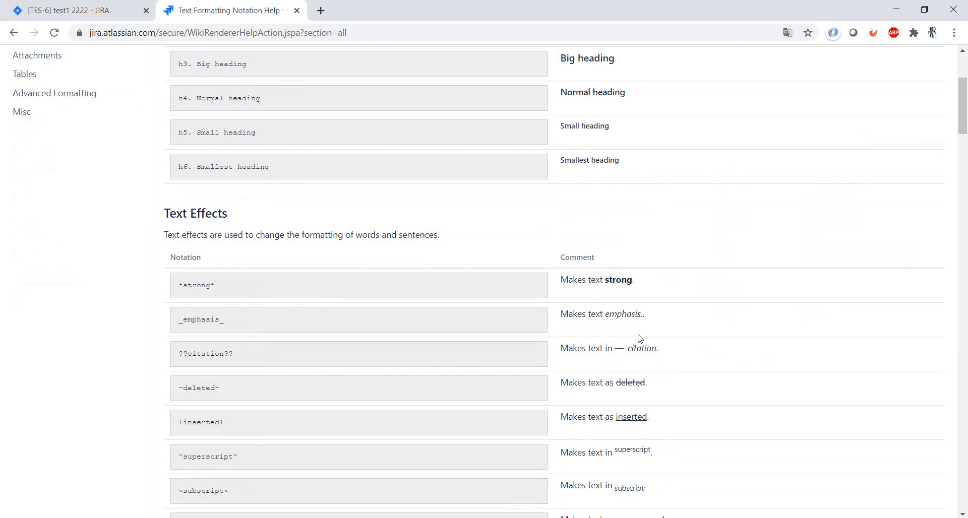
pyautogui.click(136, 6)
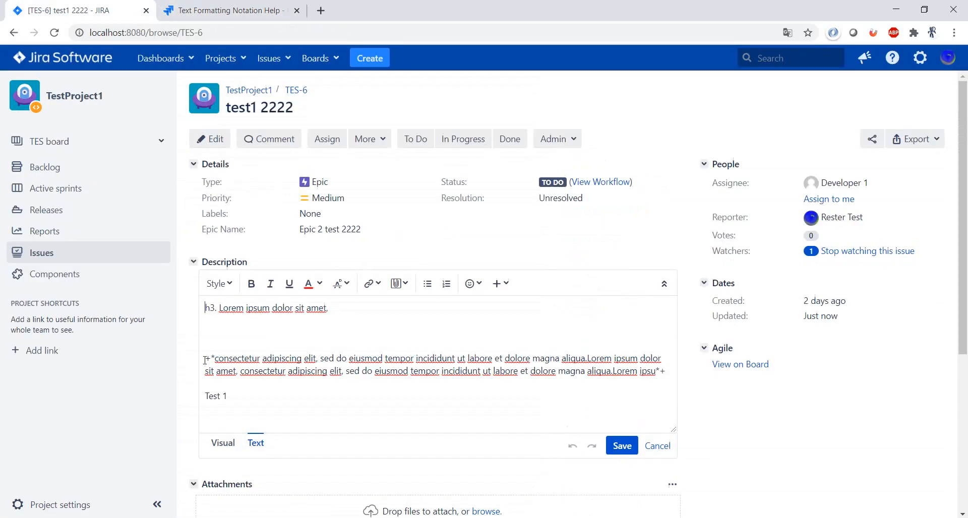
pyautogui.click(205, 396)
pyautogui.write('??')
pyautogui.write('??')
pyautogui.click(223, 442)
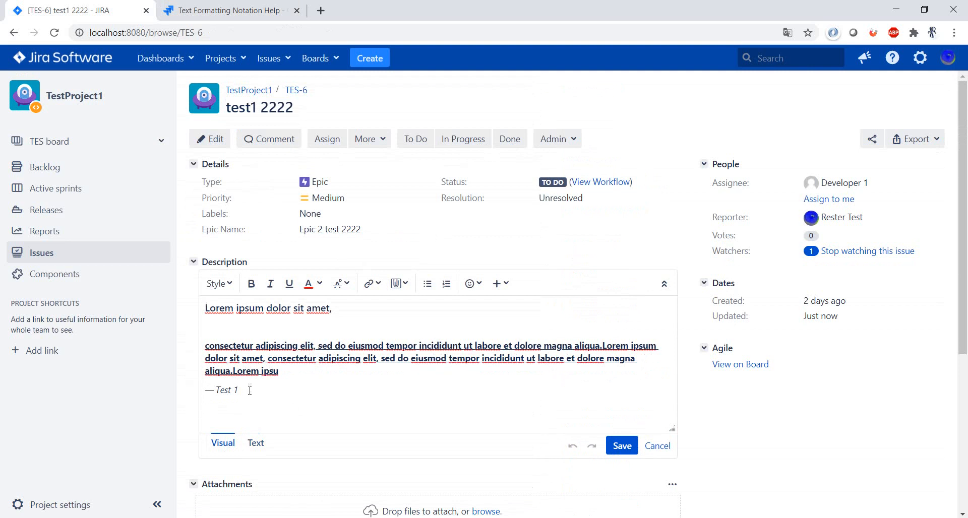
# Add a bulleted list below the citation using * markup with items Test 1, Test 2 and Test 3, and preview it
pyautogui.click(256, 443)
pyautogui.scroll(-1, 306, 384)
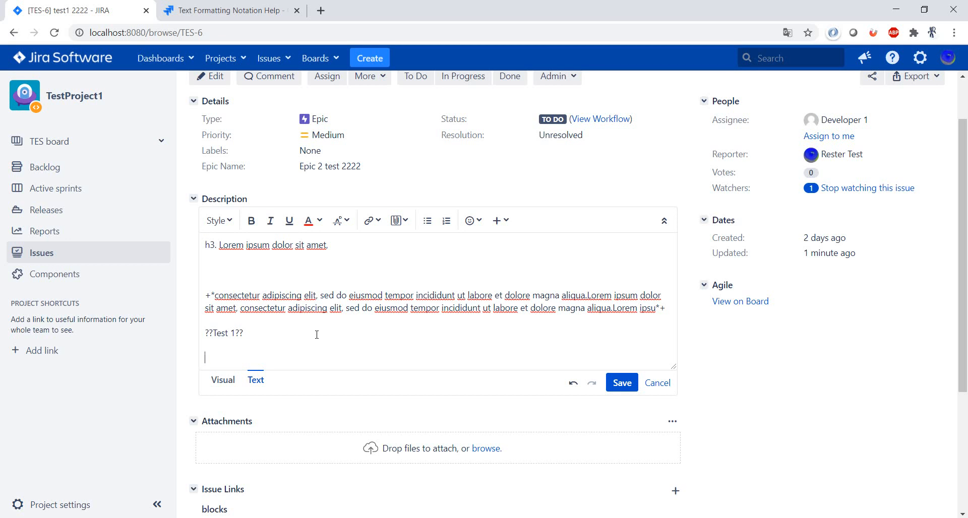
pyautogui.write('Test 1')
pyautogui.press('Return')
pyautogui.write('Test 2')
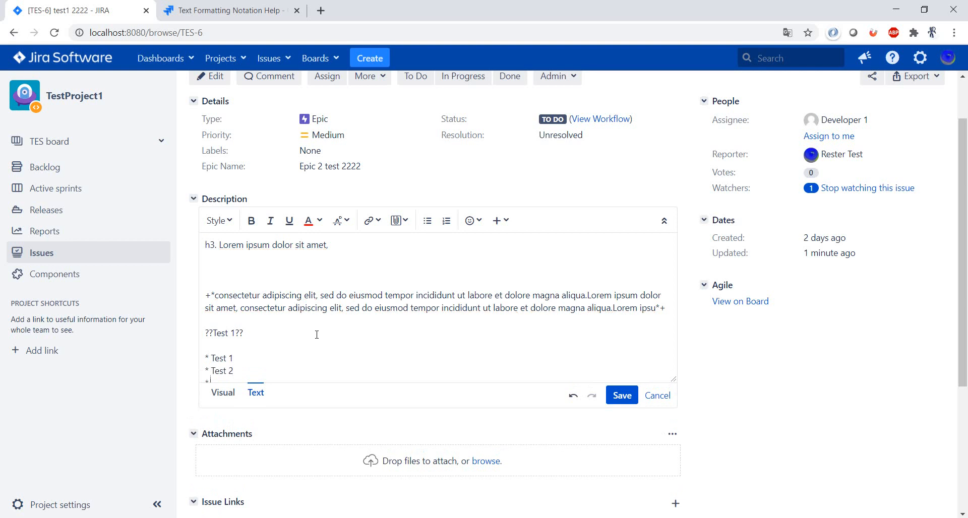
pyautogui.press('Return')
pyautogui.write('Test 3')
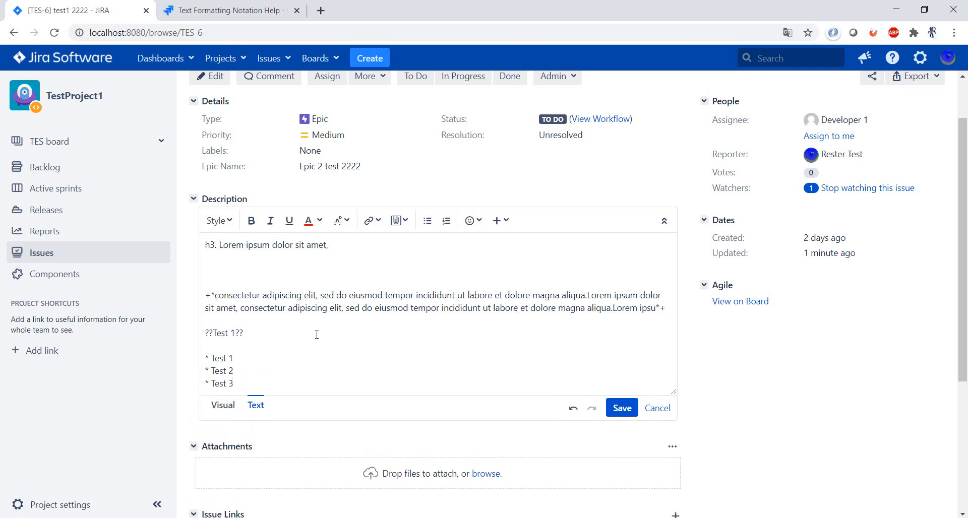
pyautogui.scroll(-1, 316, 334)
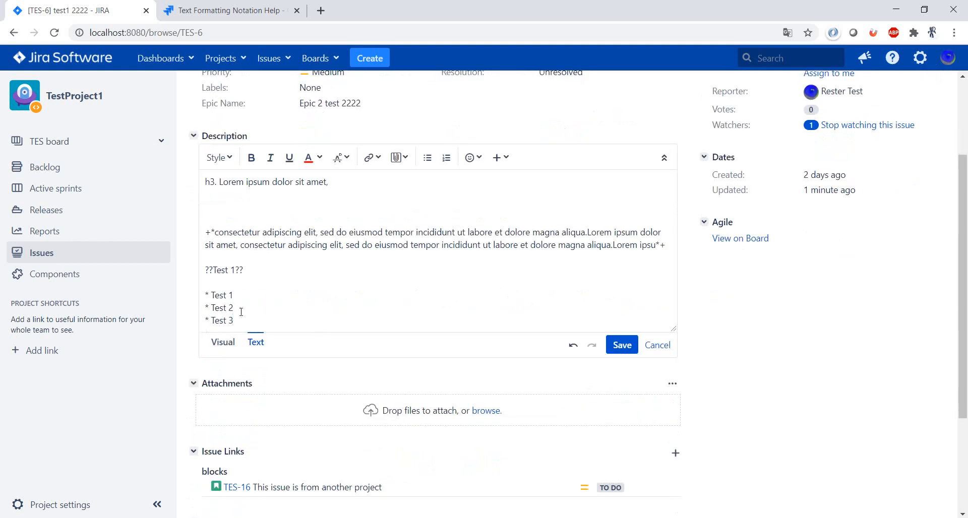
pyautogui.click(221, 346)
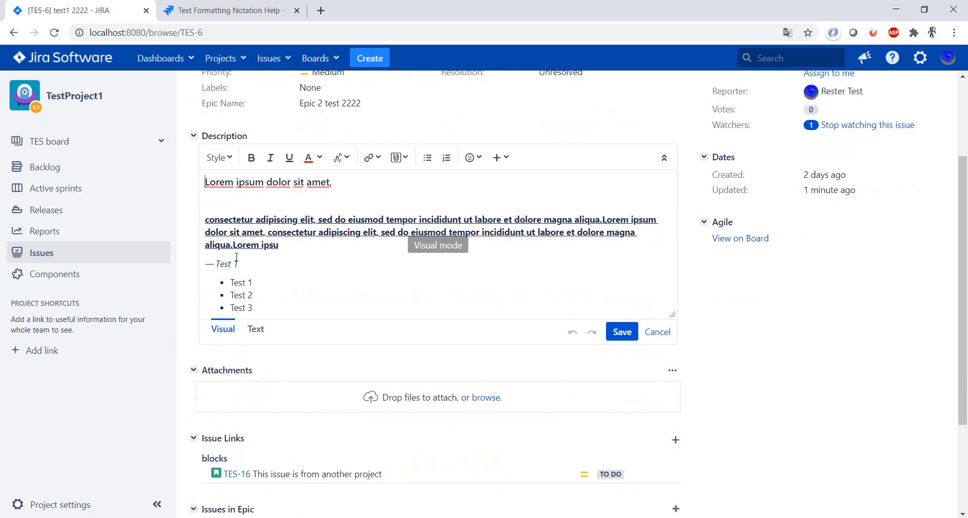
# Return to text mode and add a numbered list below the bullets using # markup with items Test 1, Test 2 and Test 3
pyautogui.click(255, 330)
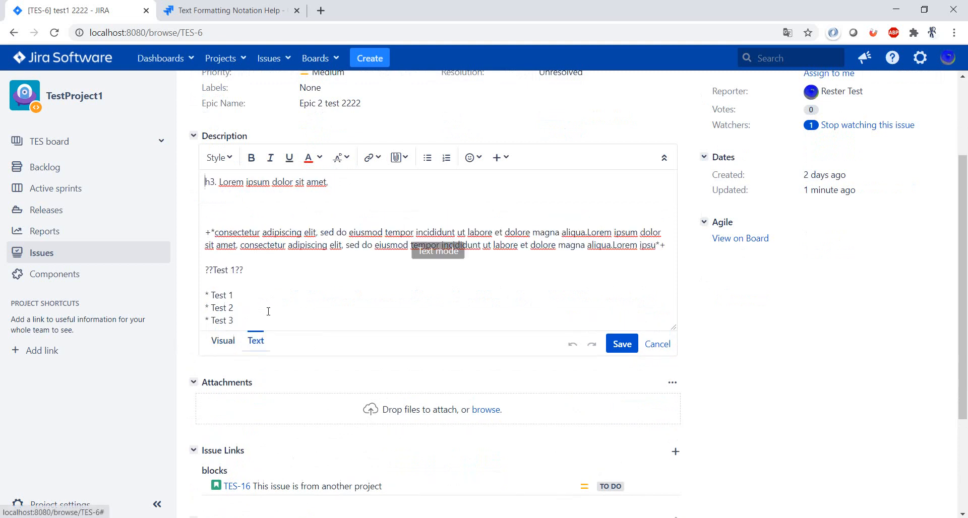
pyautogui.press('Return')
pyautogui.press('Return')
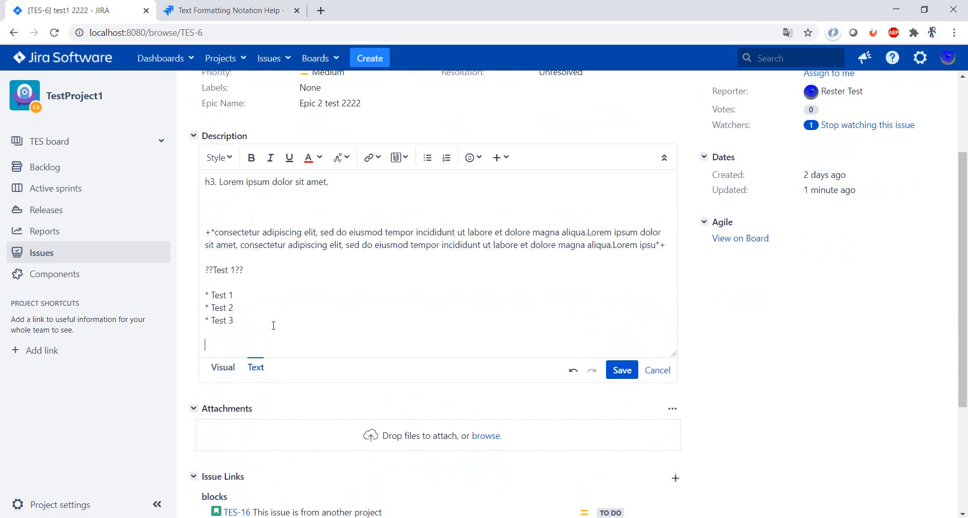
pyautogui.write('#')
pyautogui.write(' Test 1 ')
pyautogui.write('# Test 2')
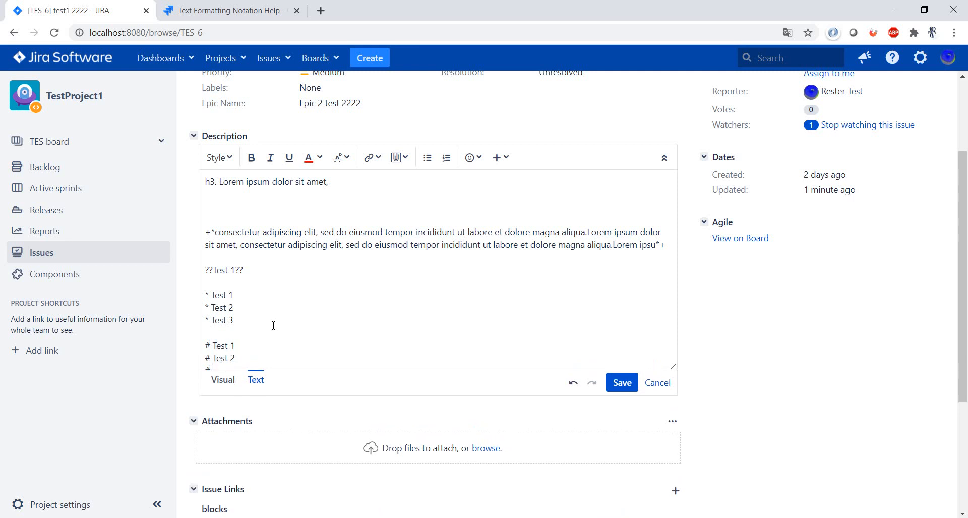
pyautogui.press('Return')
pyautogui.write('# Test 3')
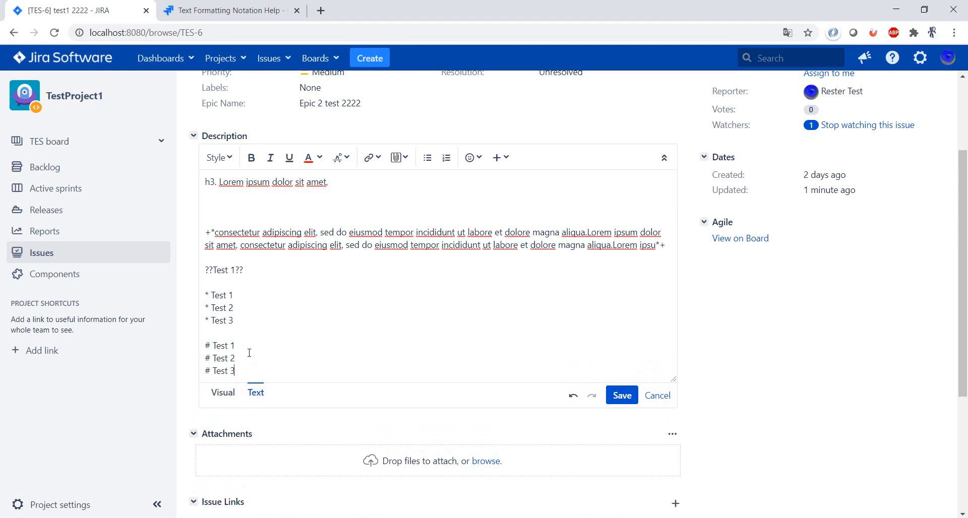
# Add manually numbered lines "1 Test1", "2 Test 2" and "3 Test 3" below the # list and preview the description in visual mode
pyautogui.press('Return')
pyautogui.press('Return')
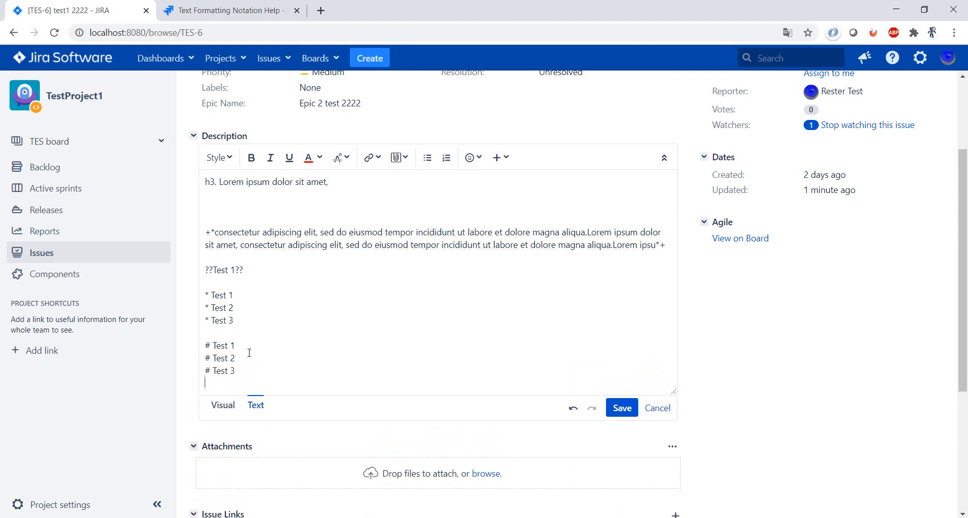
pyautogui.write('1 Test1')
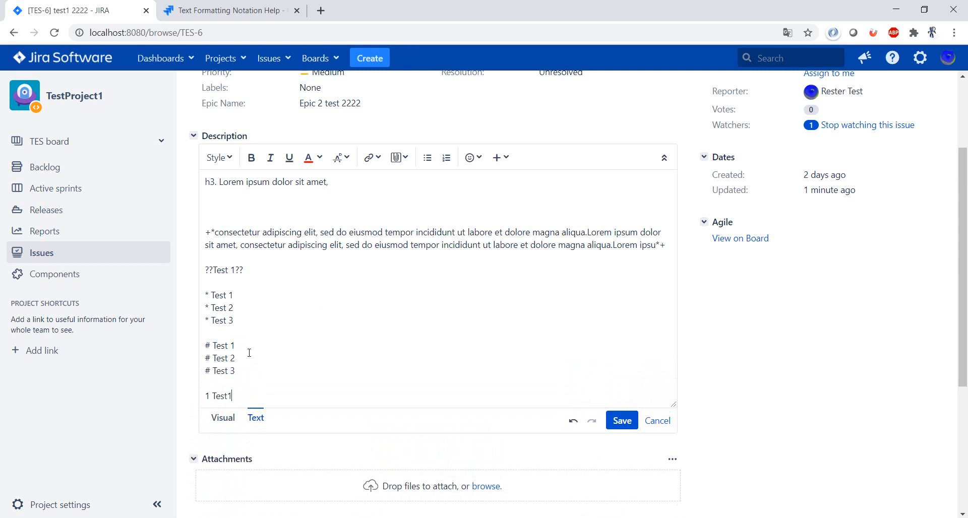
pyautogui.press('Return')
pyautogui.write('2 Test 2')
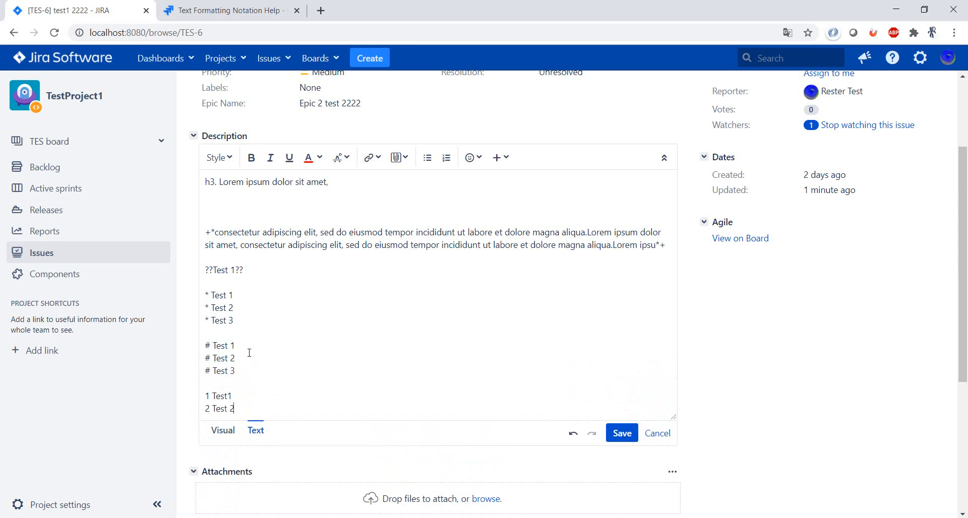
pyautogui.press('Return')
pyautogui.write('3 Test')
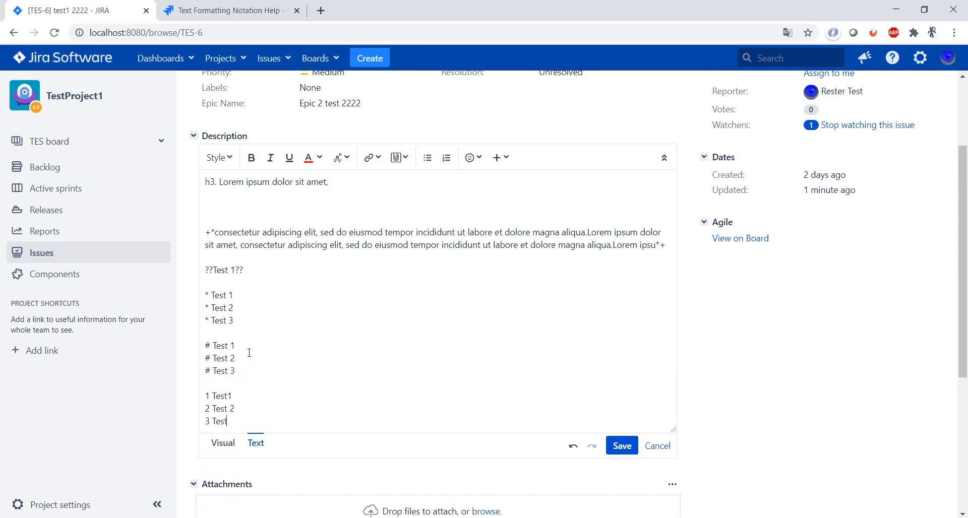
pyautogui.write(' 3')
pyautogui.click(223, 443)
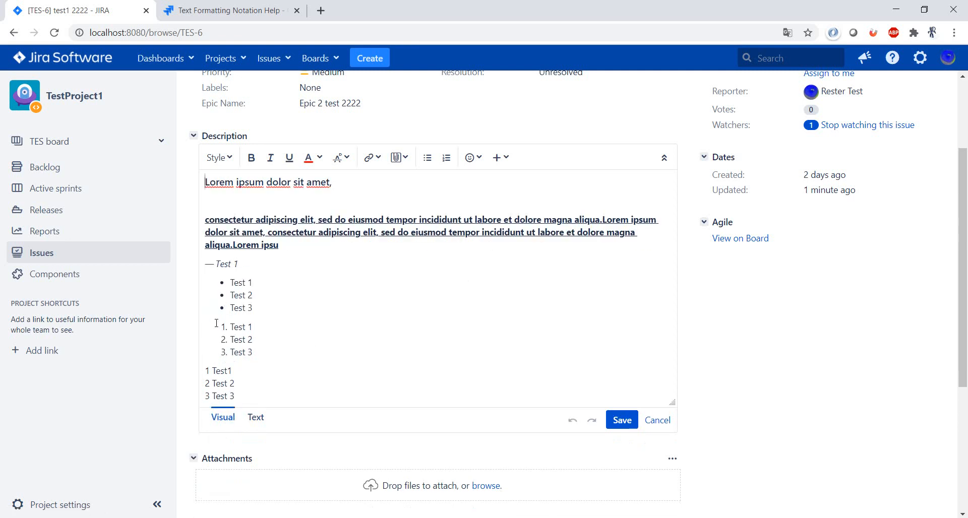
# Delete the "Test 2" line from both the manually numbered lines and the # list in text mode, and preview the description
pyautogui.click(265, 417)
pyautogui.moveTo(253, 408); pyautogui.dragTo(204, 408)
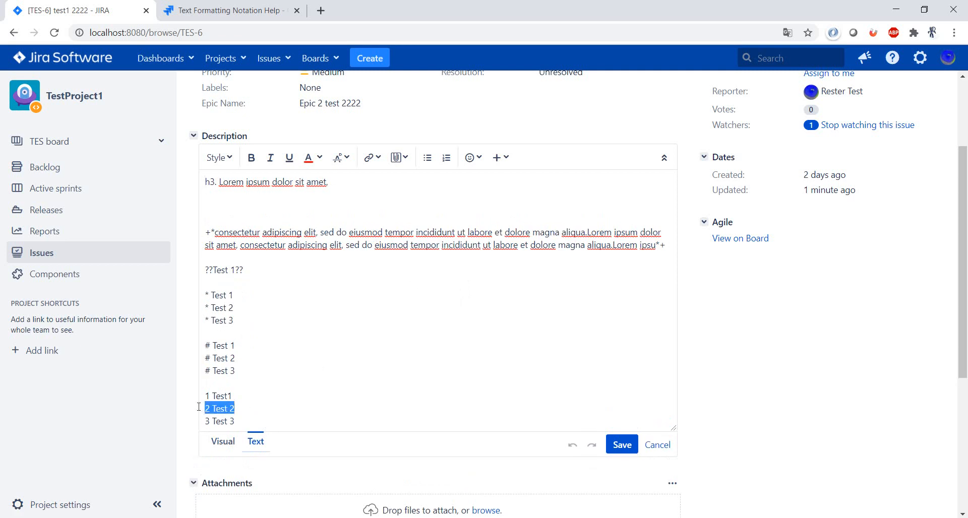
pyautogui.press('BackSpace')
pyautogui.press('BackSpace')
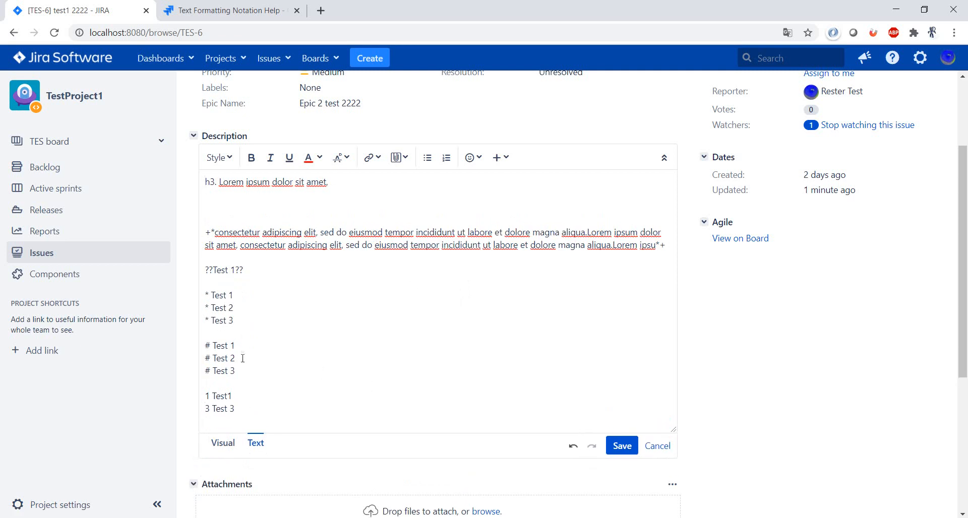
pyautogui.moveTo(234, 358); pyautogui.dragTo(200, 358)
pyautogui.press('BackSpace')
pyautogui.press('BackSpace')
pyautogui.moveTo(236, 359); pyautogui.dragTo(197, 347)
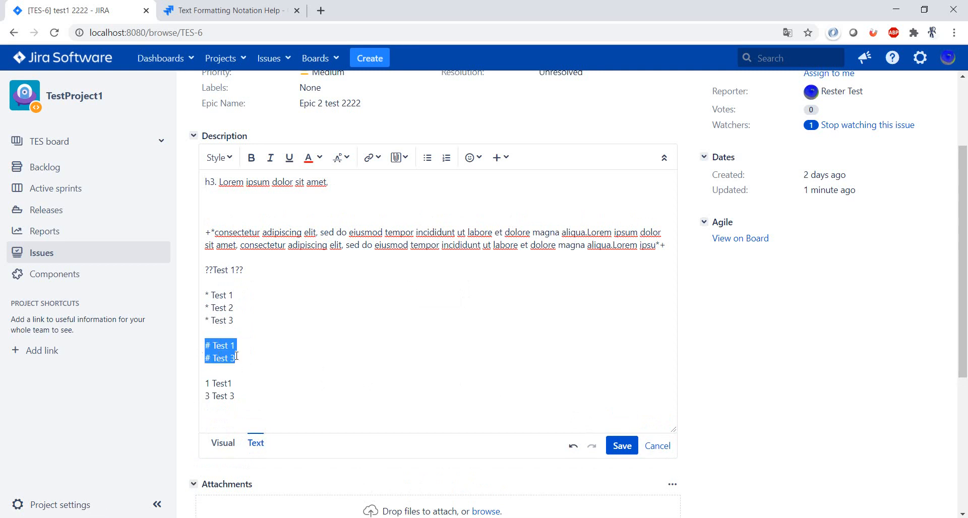
pyautogui.click(218, 443)
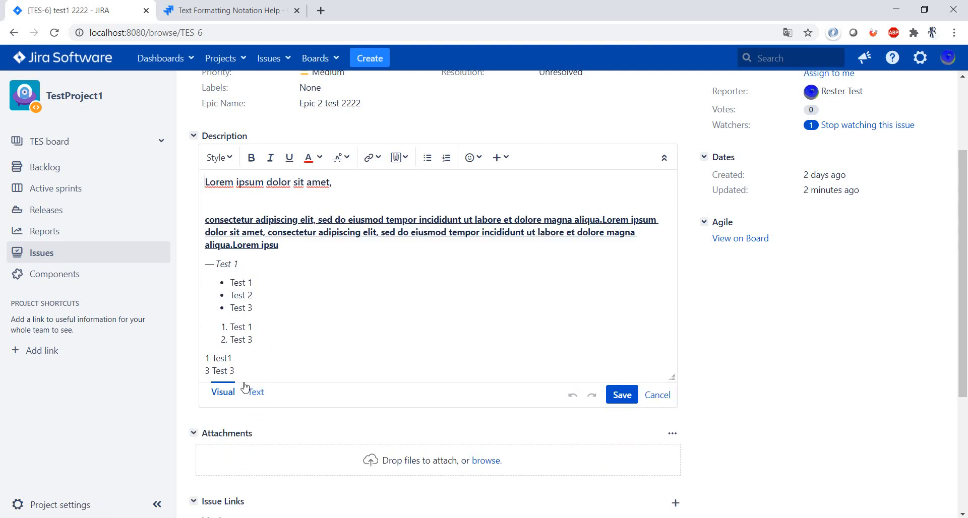
# Insert a table template in text mode below the manually numbered lines and preview it in visual mode
pyautogui.click(260, 394)
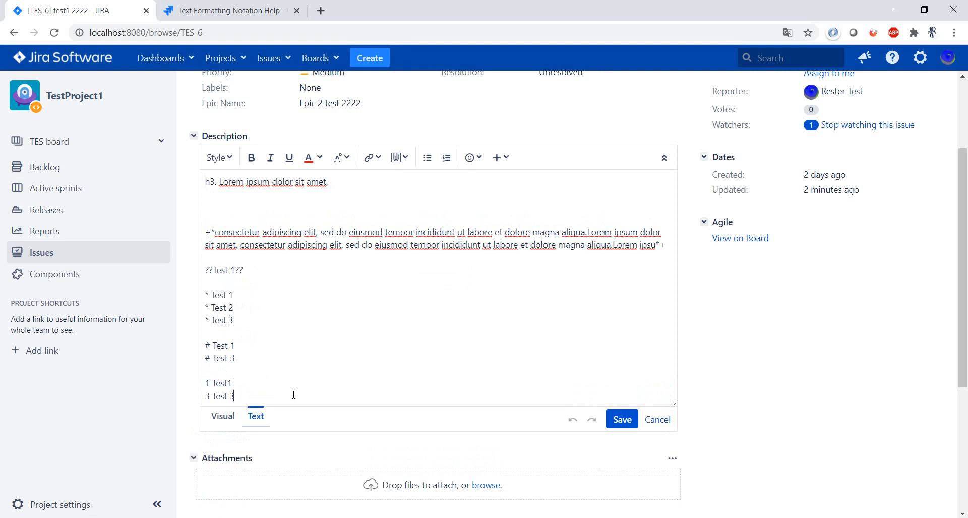
pyautogui.press('Return')
pyautogui.press('Return')
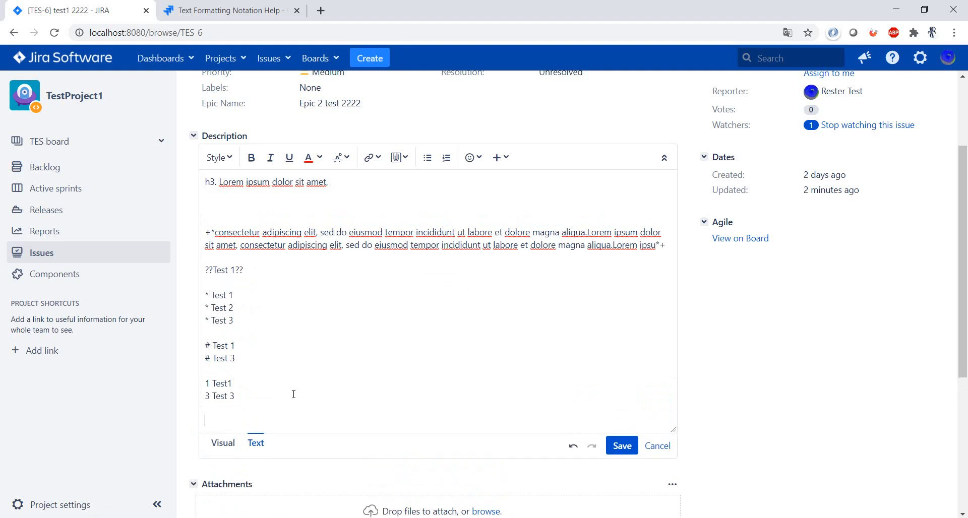
pyautogui.click(498, 159)
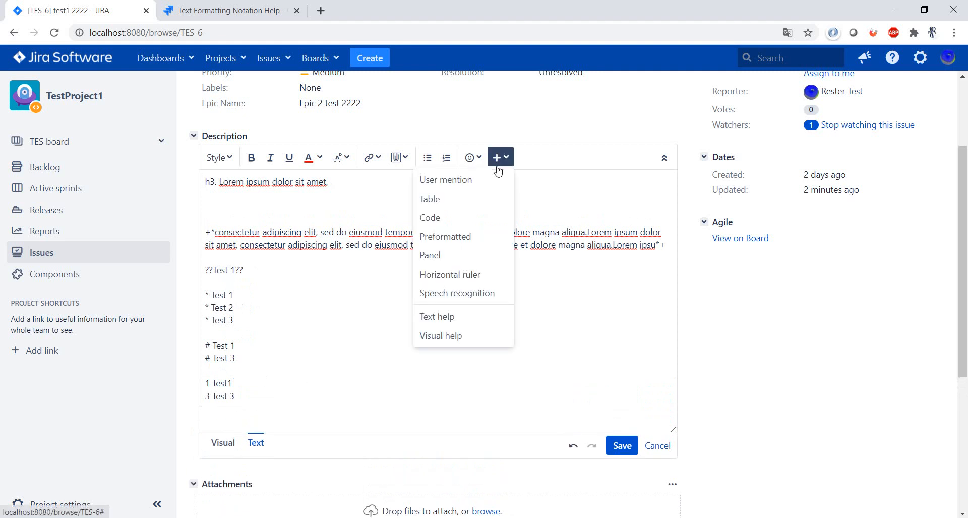
pyautogui.click(485, 199)
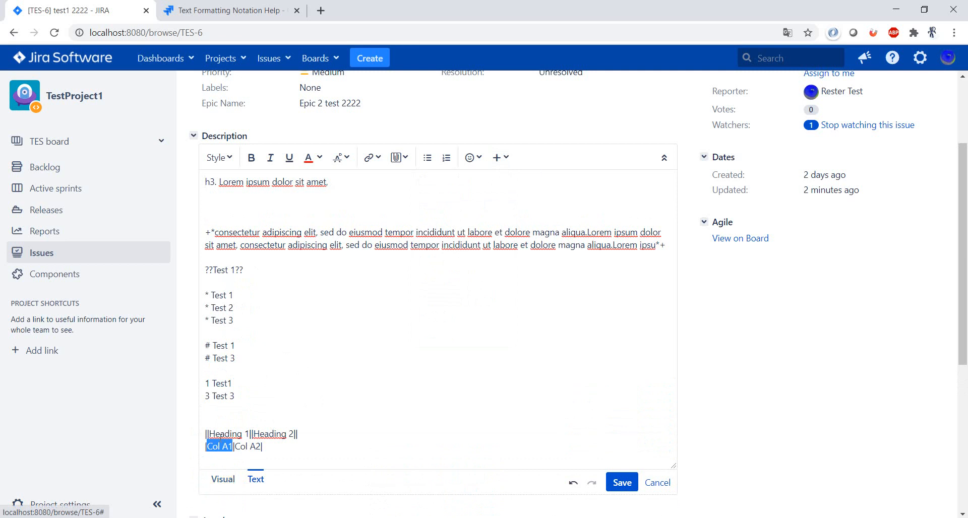
pyautogui.click(223, 479)
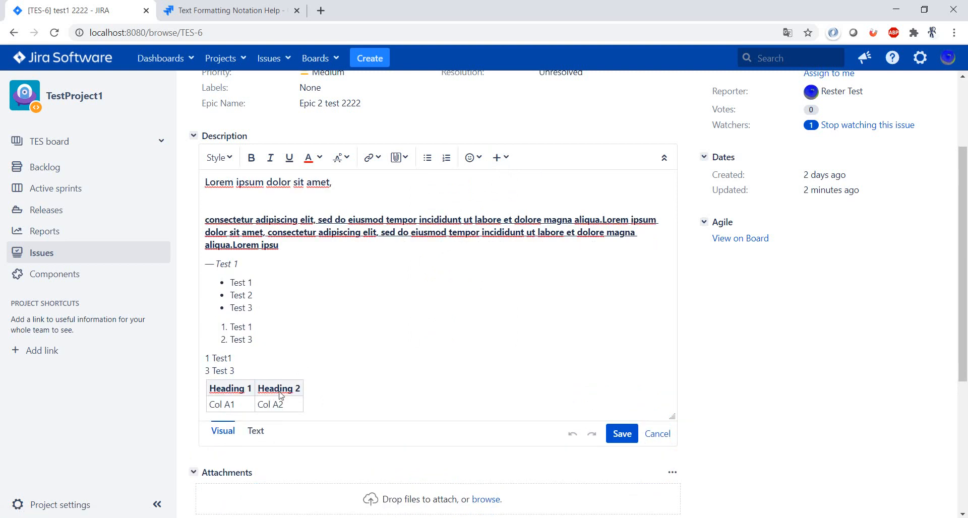
# Return to text mode, insert the red cross (x) emoticon a few lines below the table, and preview it
pyautogui.click(258, 432)
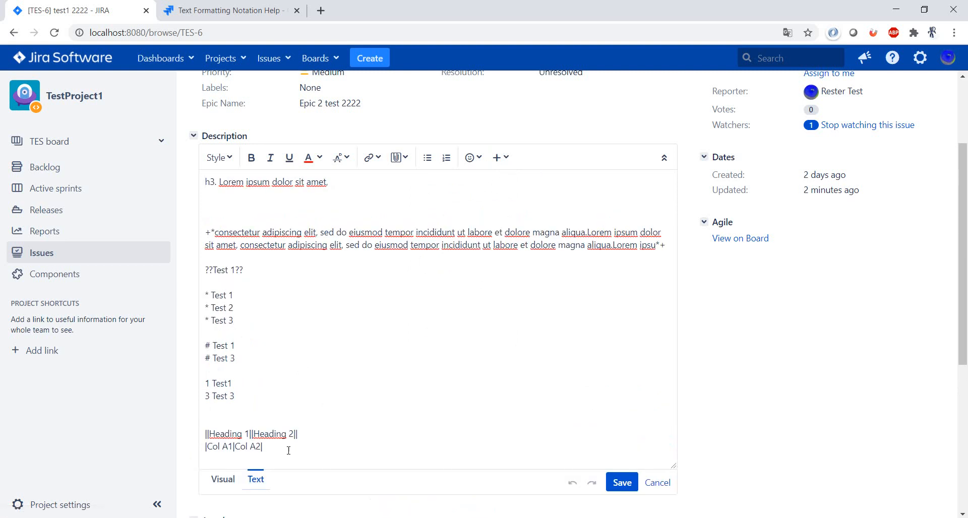
pyautogui.press('Return')
pyautogui.press('Return')
pyautogui.press('Return')
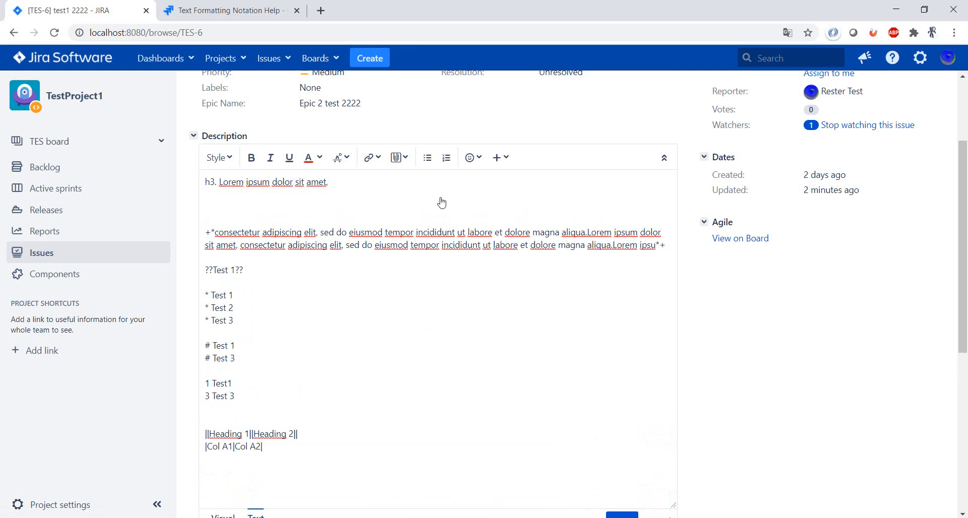
pyautogui.click(477, 163)
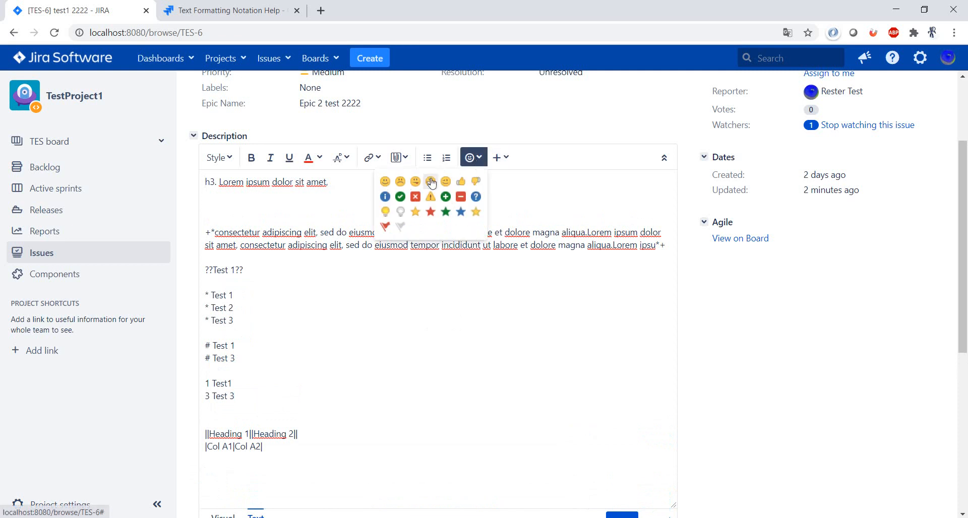
pyautogui.click(415, 197)
pyautogui.scroll(-5, 312, 469)
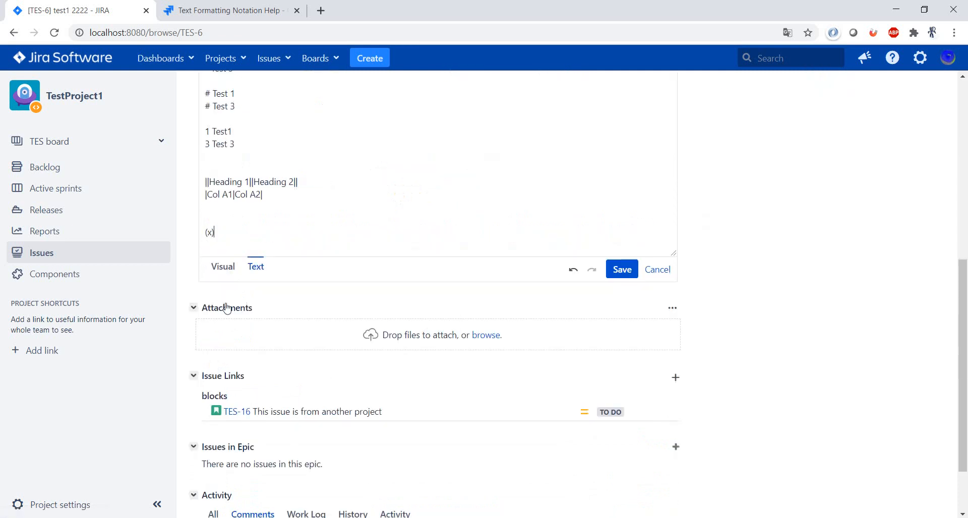
pyautogui.click(224, 275)
pyautogui.scroll(4, 363, 252)
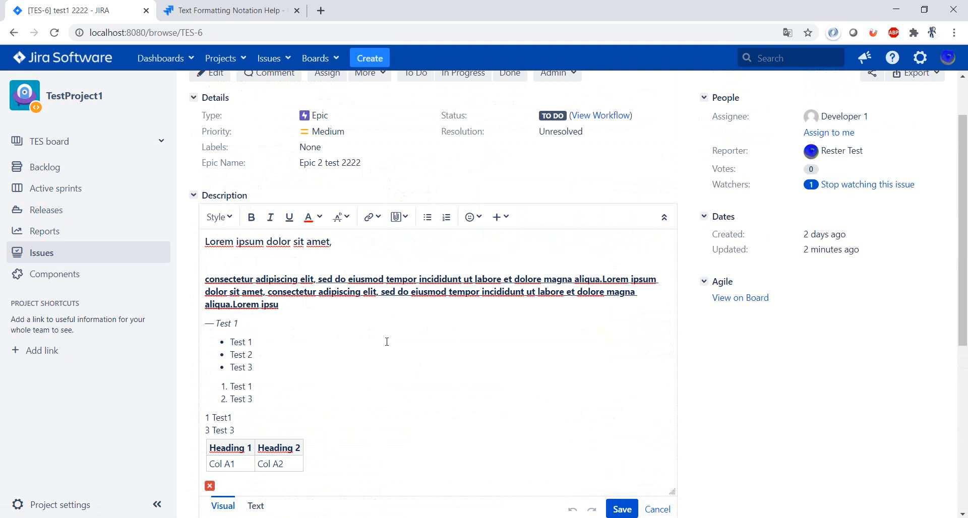
# Check the description editor's attachment options without choosing a file and save the description
pyautogui.click(396, 217)
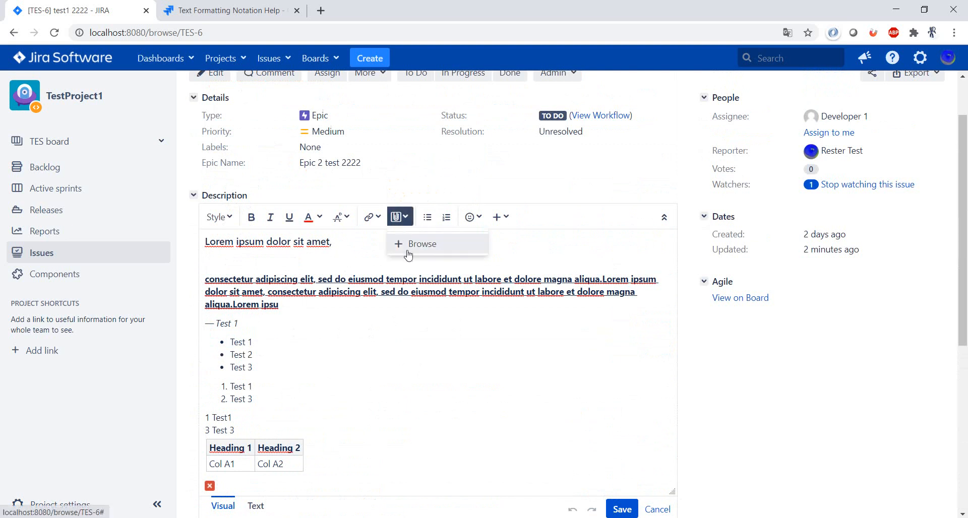
pyautogui.click(471, 394)
pyautogui.scroll(-3, 453, 393)
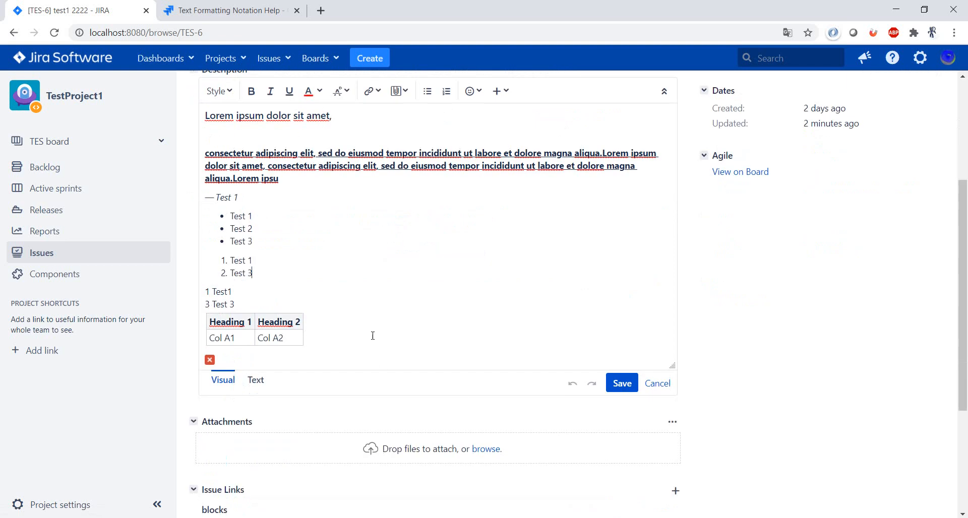
pyautogui.scroll(1, 413, 308)
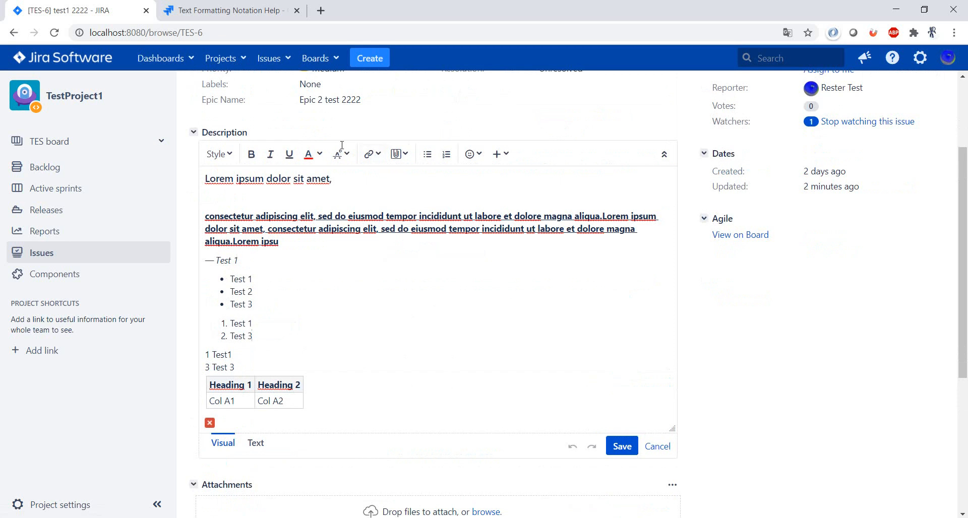
pyautogui.click(620, 450)
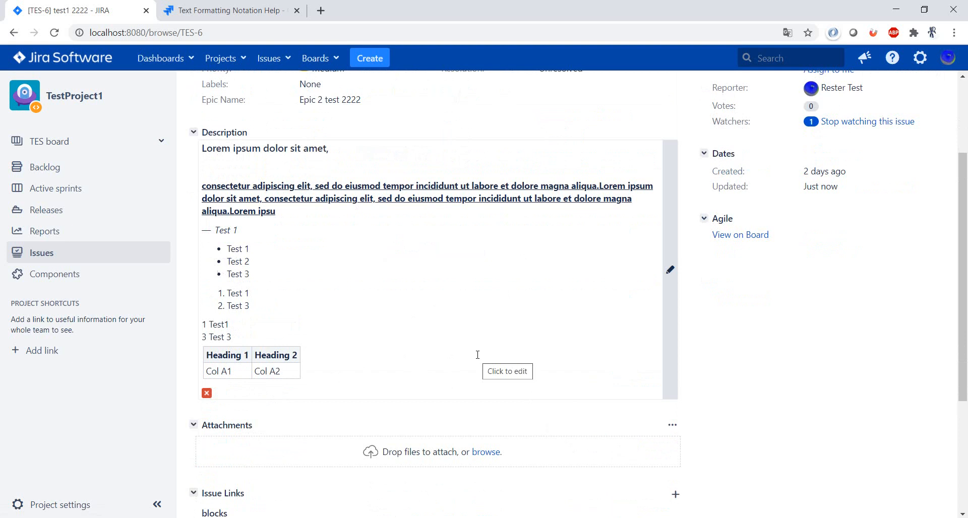
# Reopen the description for editing, add filler lines "qwrqwr", "qwrwqr" and "qwr" below the emoticon, and discard the edit
pyautogui.click(669, 272)
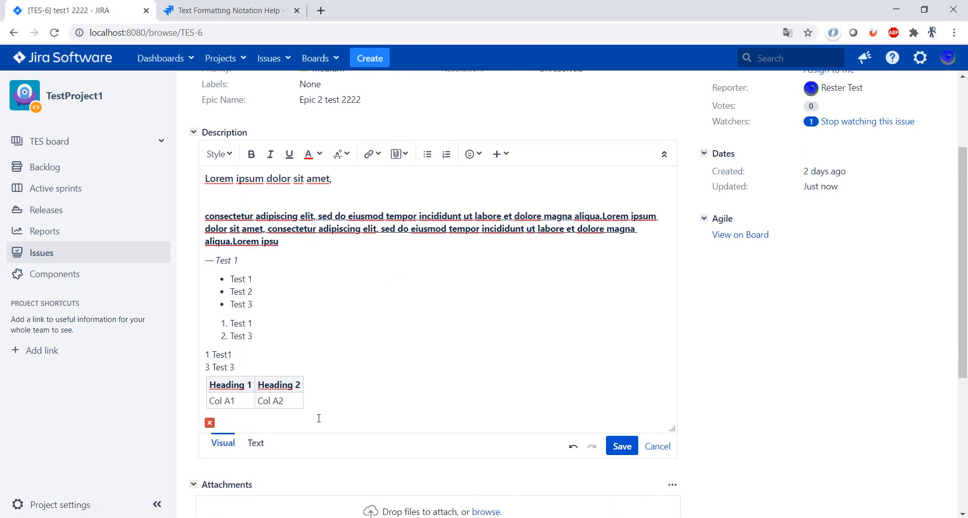
pyautogui.press('Return')
pyautogui.write('qwrqwr')
pyautogui.press('Return')
pyautogui.press('Return')
pyautogui.write('qwrwqr')
pyautogui.press('Return')
pyautogui.press('Return')
pyautogui.write('qwr')
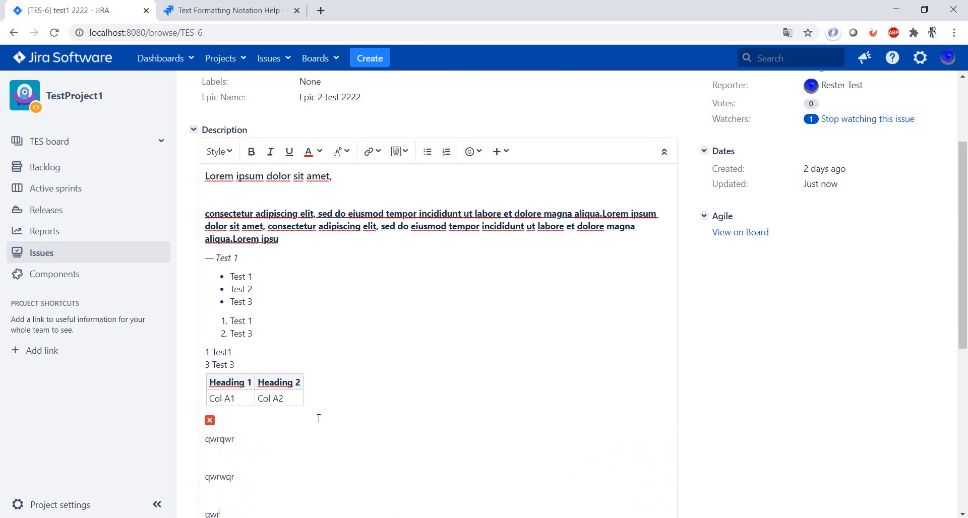
pyautogui.scroll(-5, 319, 420)
pyautogui.click(657, 286)
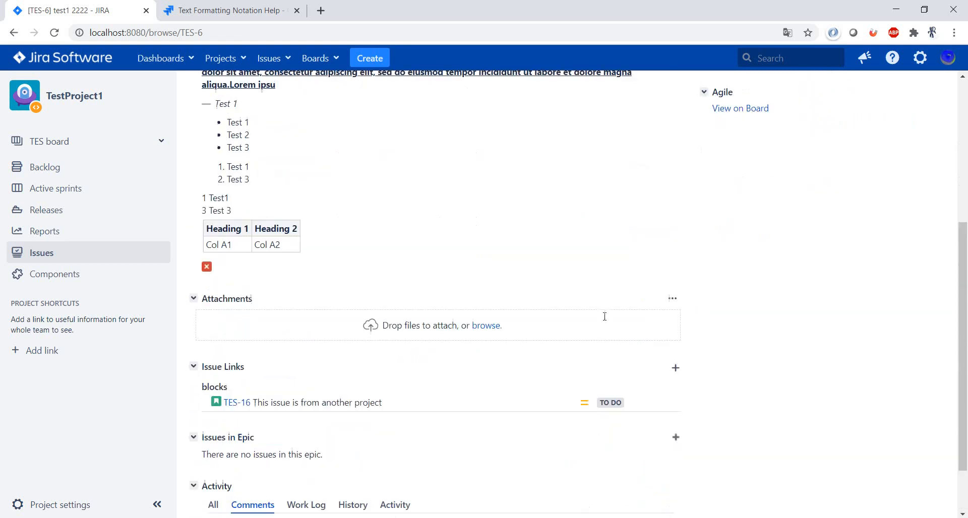
pyautogui.scroll(4, 604, 316)
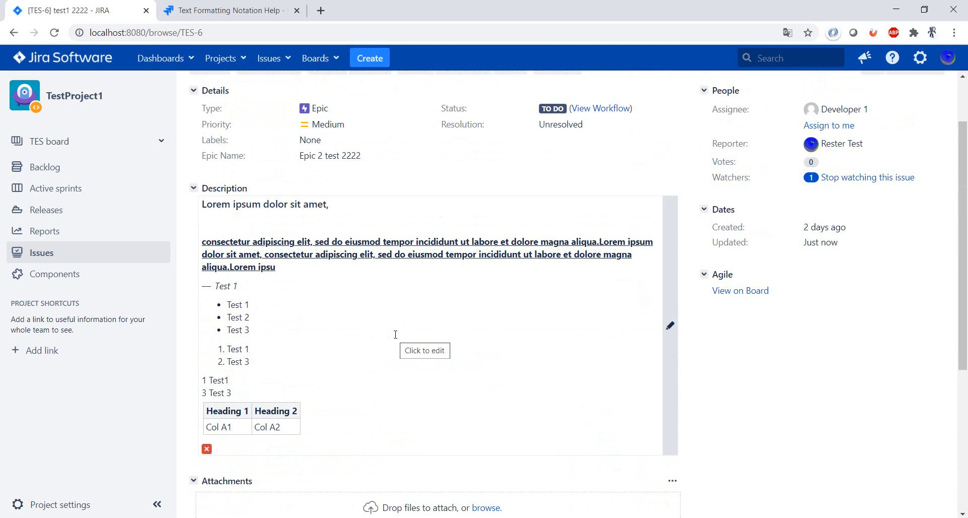
# Examine the text formatting notation help from headings through links, lists, attachments and tables, and return to the issue
pyautogui.click(267, 10)
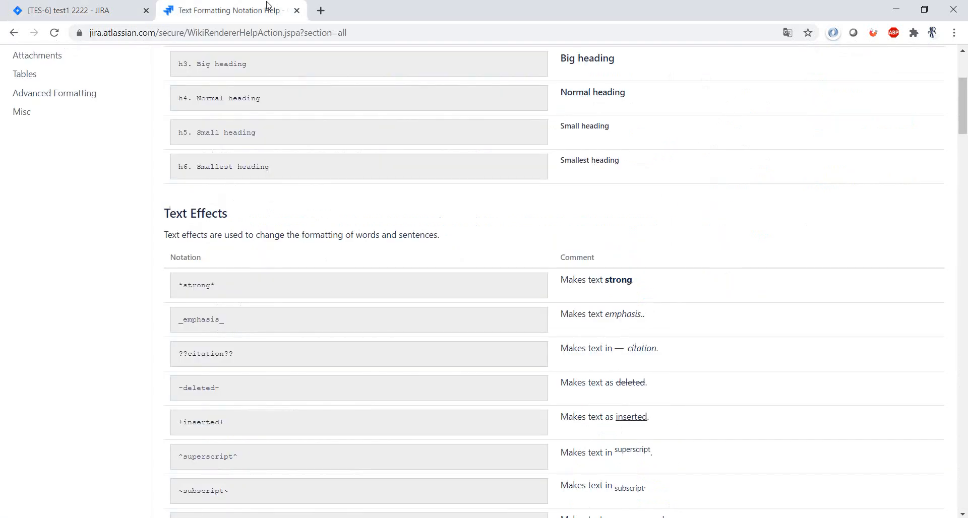
pyautogui.scroll(4, 461, 231)
pyautogui.scroll(-6, 458, 232)
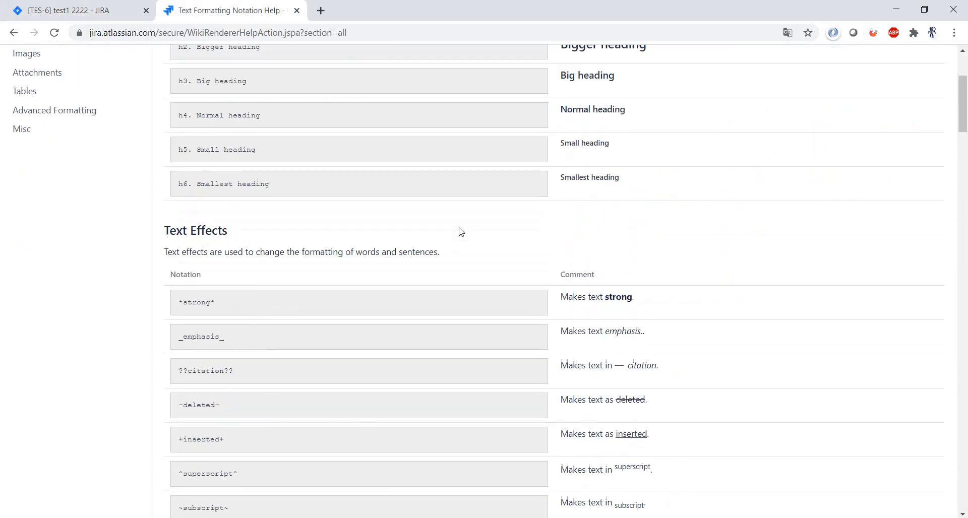
pyautogui.scroll(-10, 440, 279)
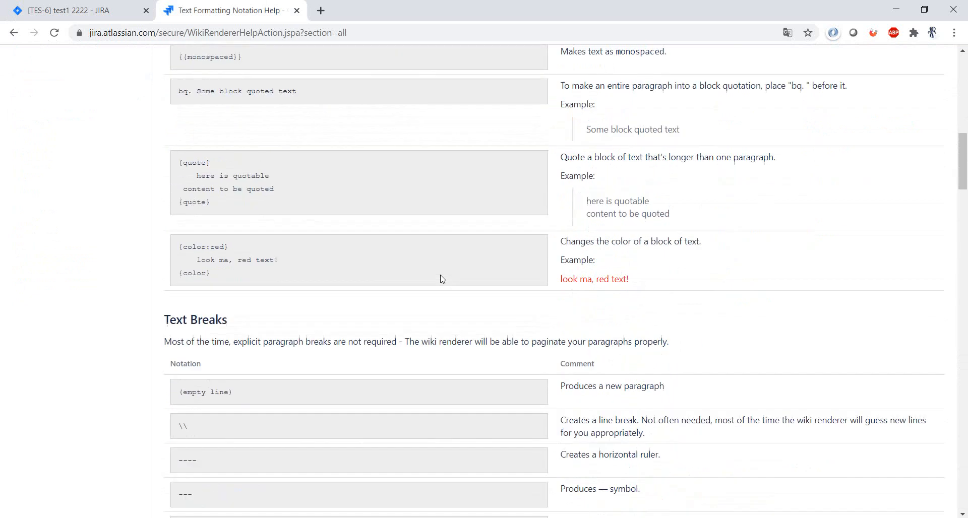
pyautogui.scroll(-7, 346, 225)
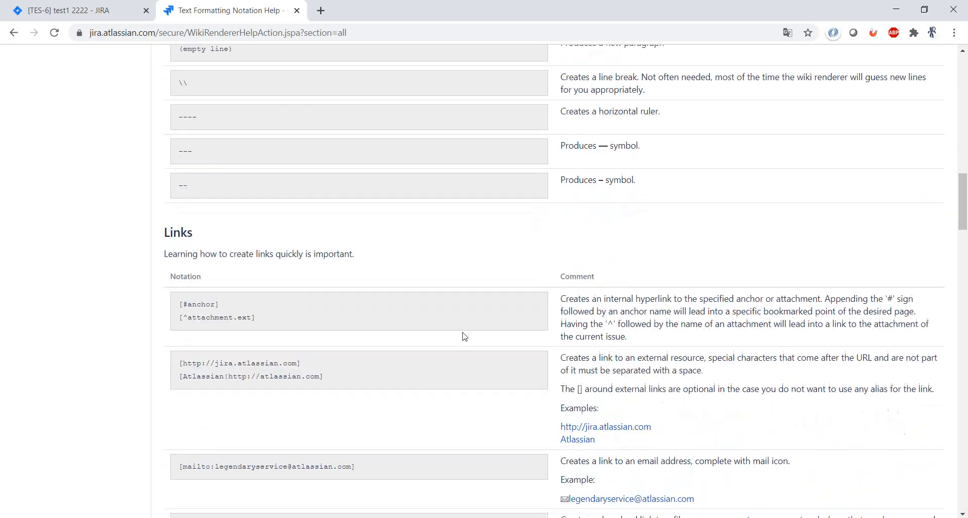
pyautogui.scroll(-7, 409, 342)
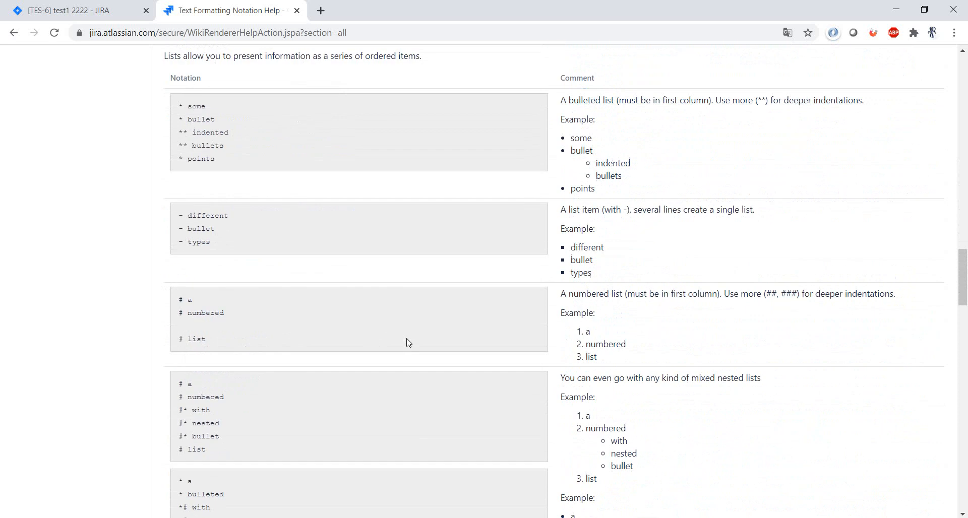
pyautogui.scroll(-10, 388, 330)
pyautogui.scroll(-4, 388, 332)
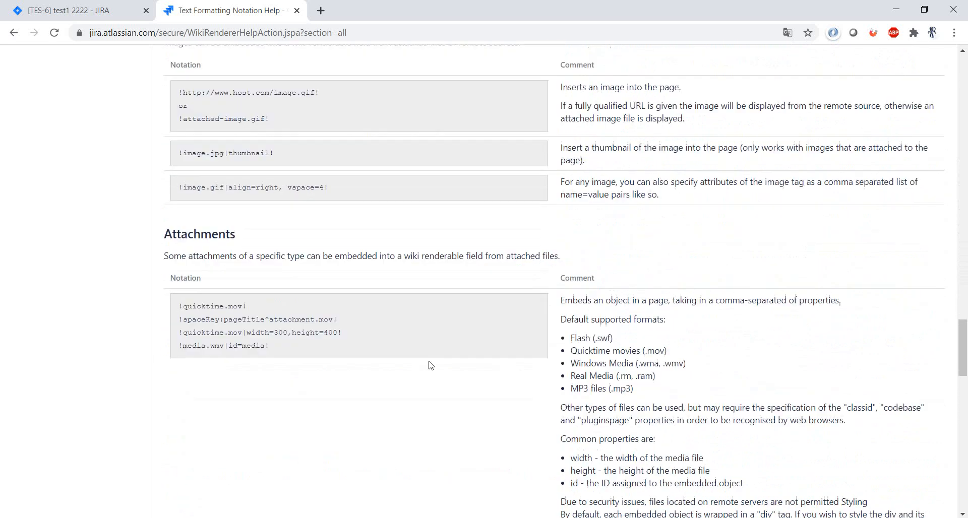
pyautogui.scroll(2, 358, 373)
pyautogui.scroll(-2, 360, 226)
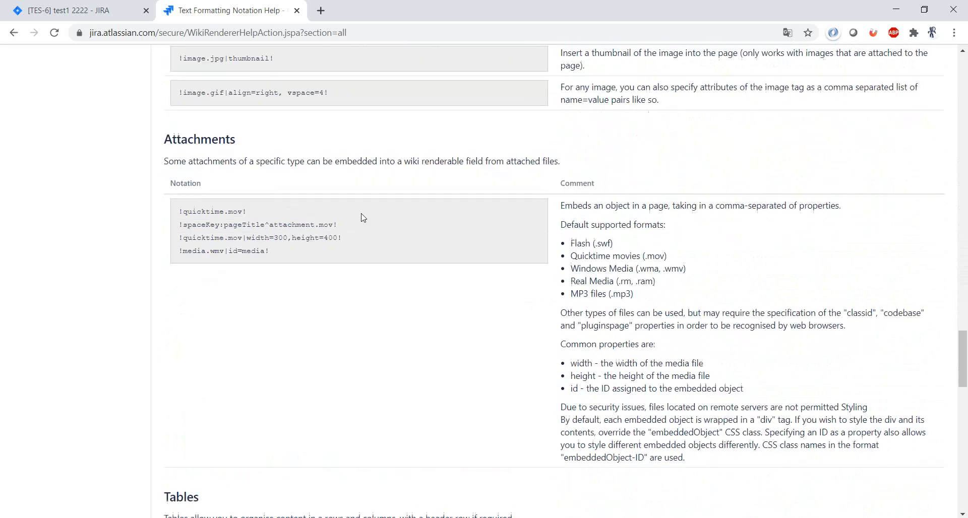
pyautogui.scroll(-5, 375, 231)
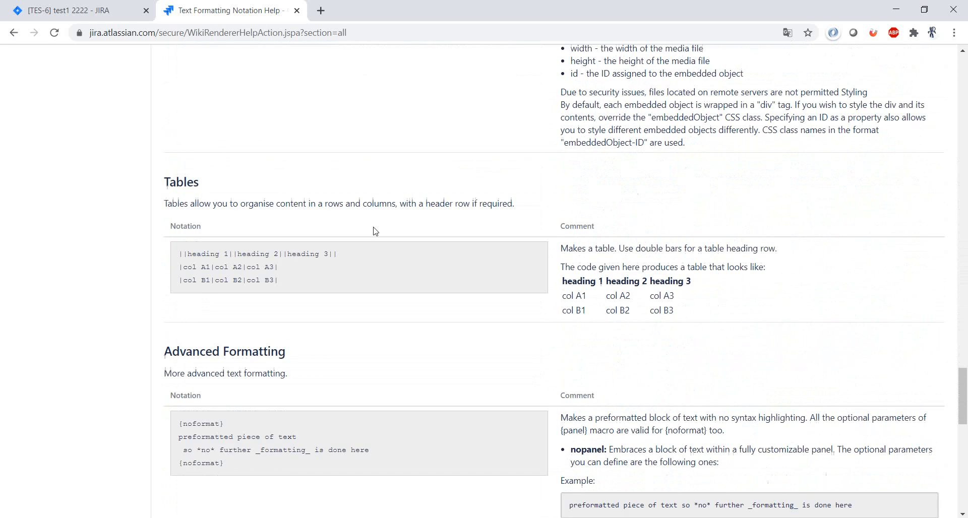
pyautogui.click(135, 6)
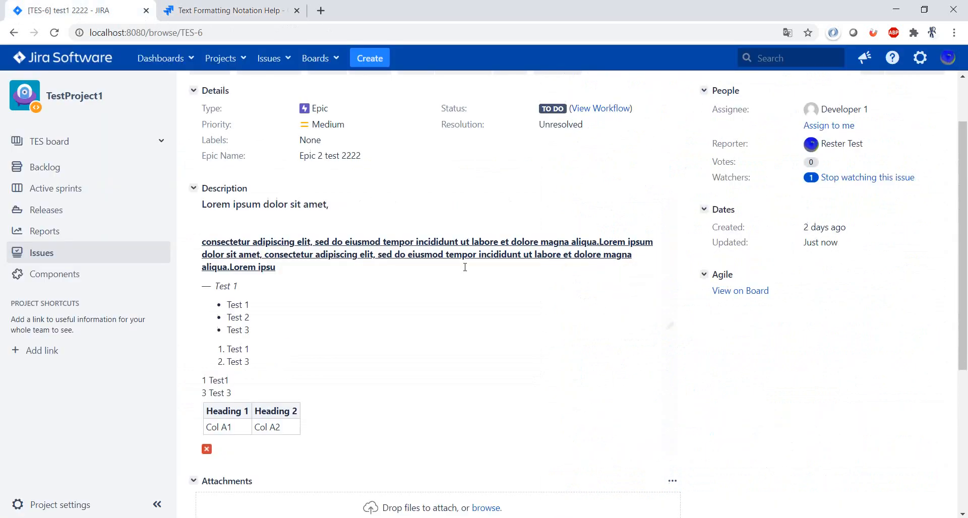